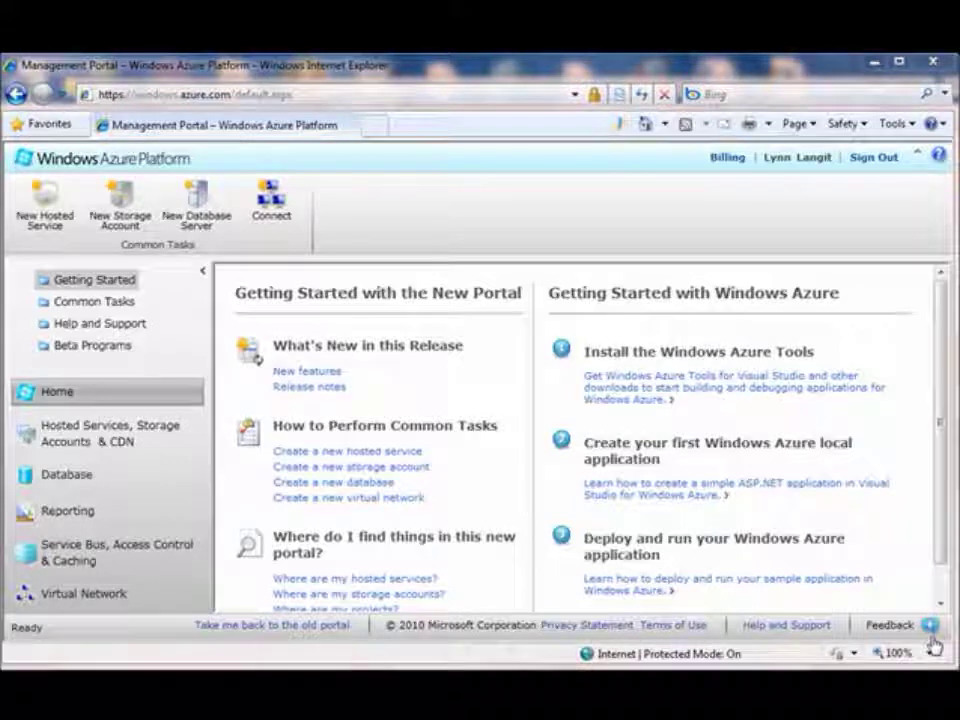
- Bring up the Silverlight shortcut menu on the affinity groups page, then dismiss it
right_click(509, 377)
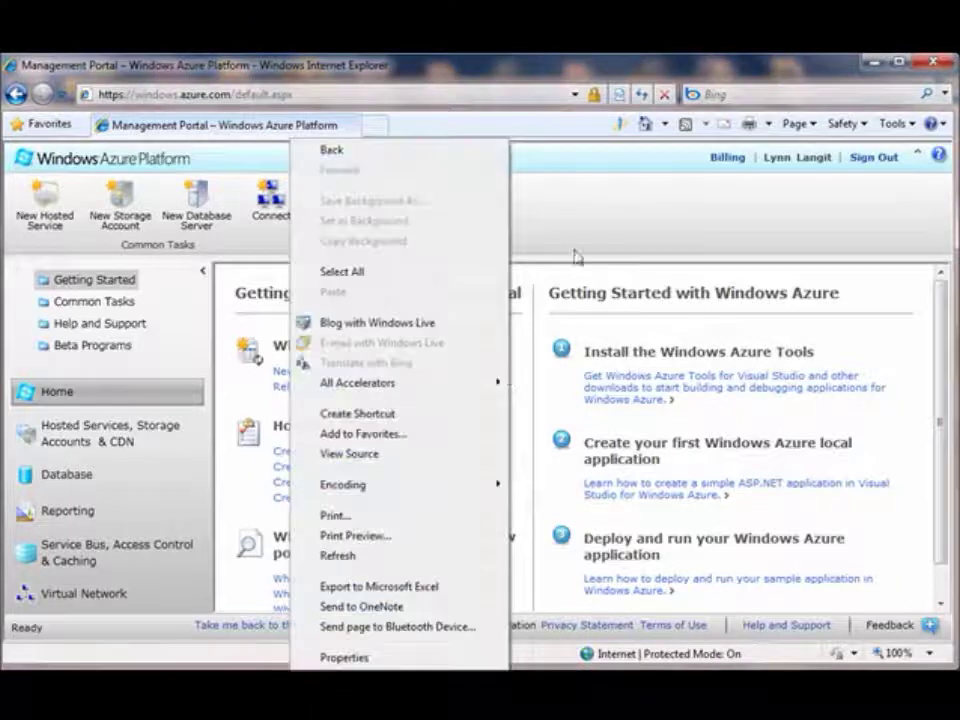
right_click(573, 237)
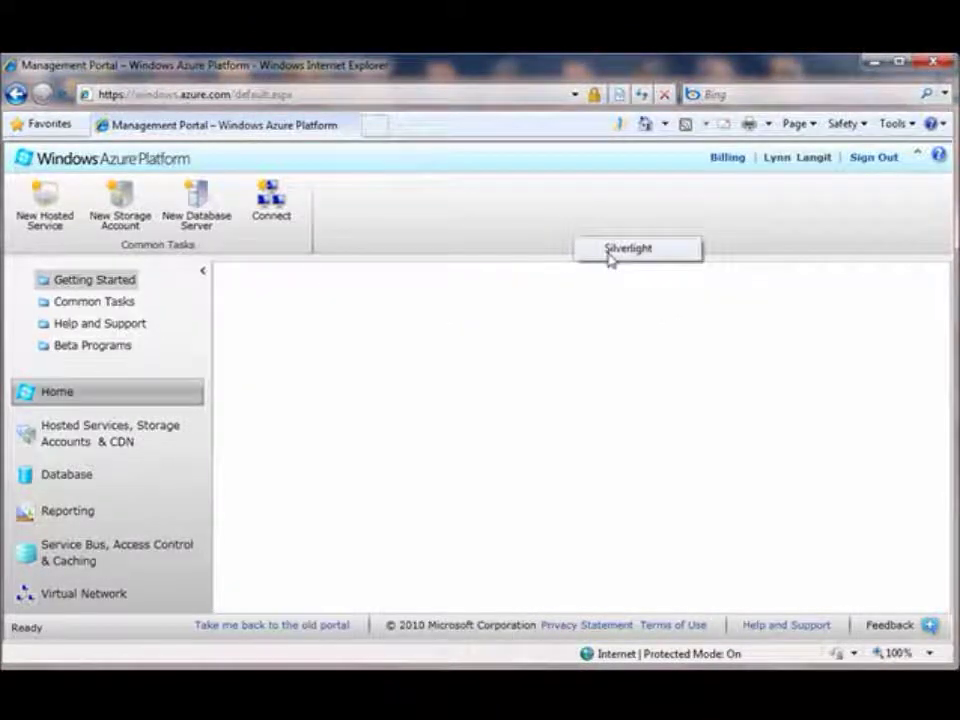
left_click(541, 212)
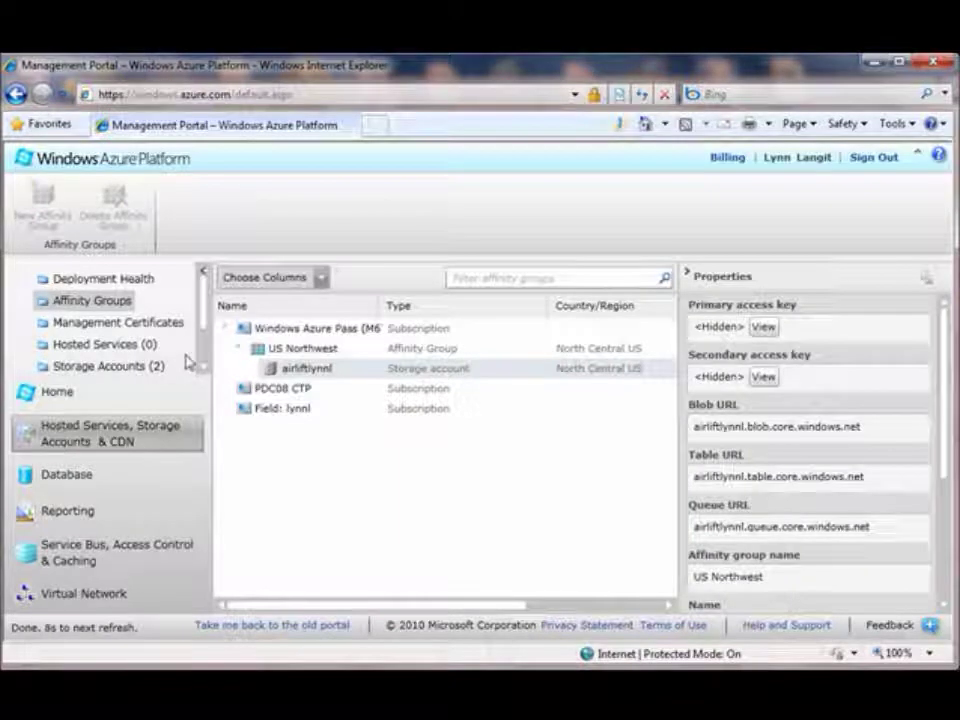
- Collapse the Windows Azure Pass subscription, widen the Name column and adjust the visible columns
left_click(226, 330)
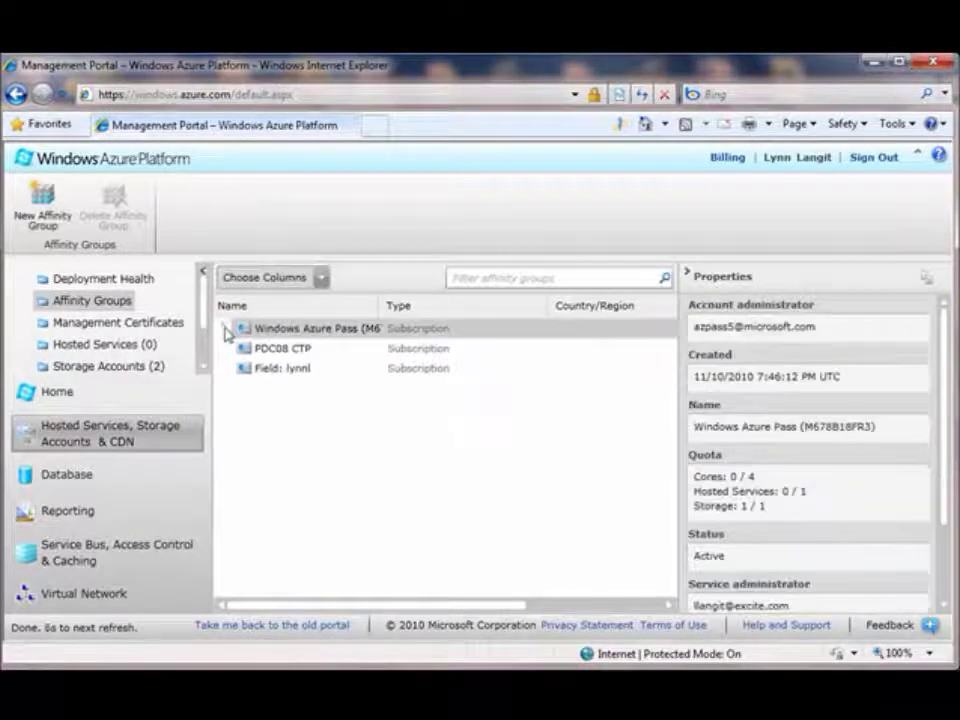
left_click_drag(380, 305, 476, 305)
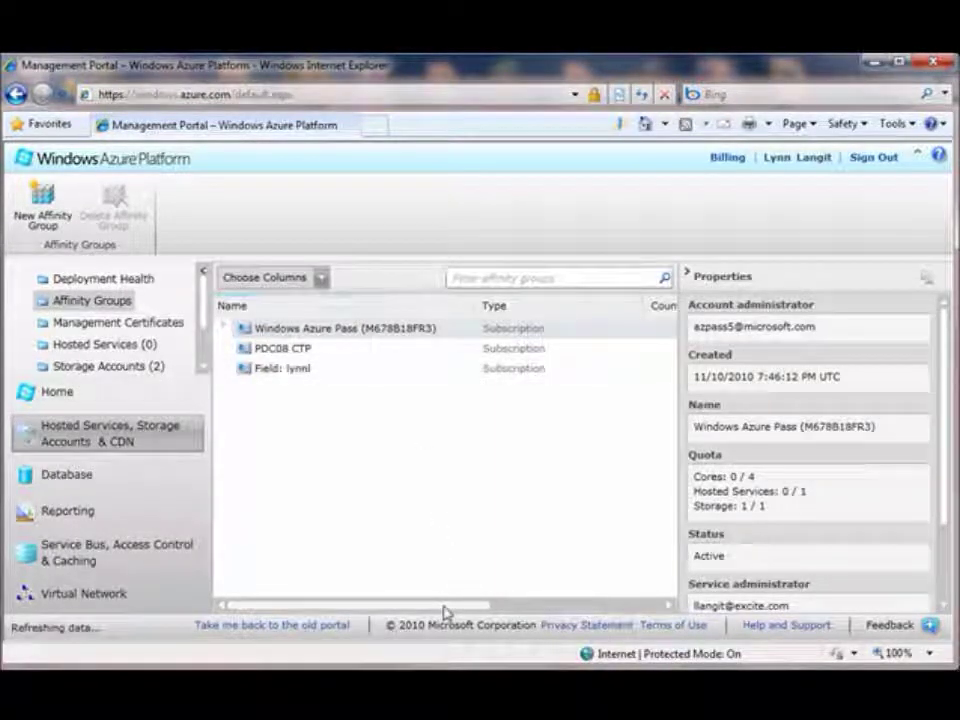
left_click_drag(446, 607, 351, 602)
left_click(319, 279)
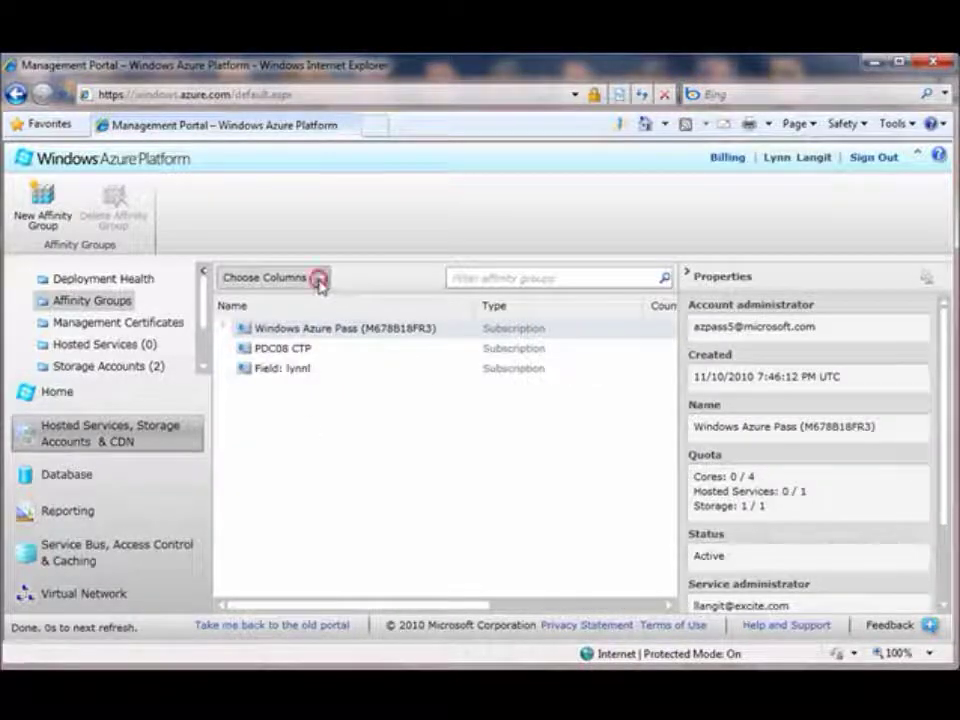
left_click_drag(363, 330, 364, 371)
left_click(531, 276)
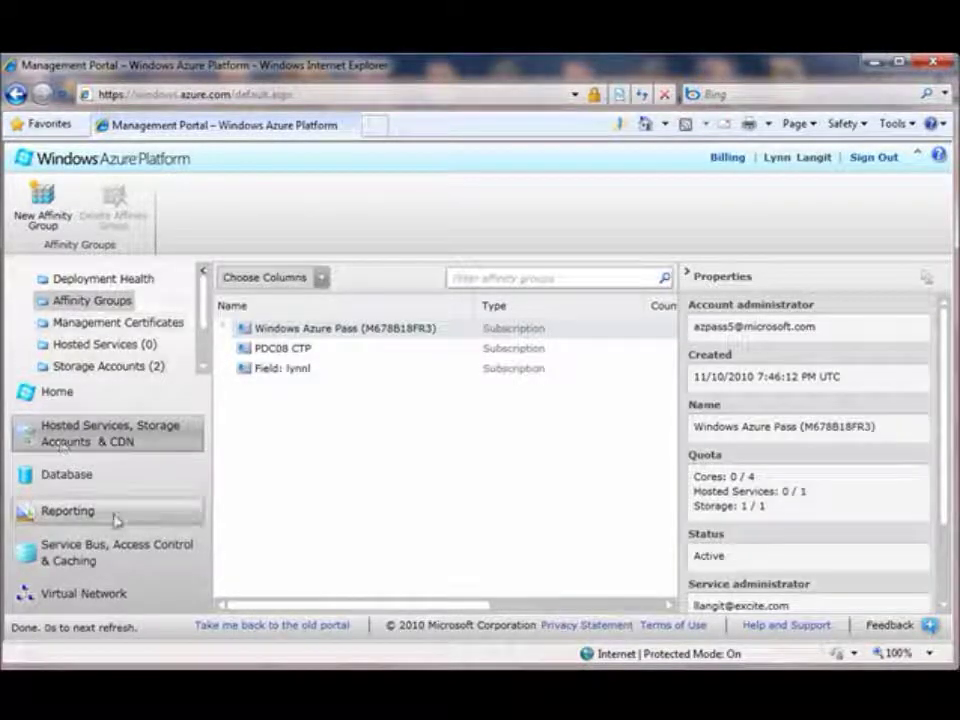
- Hide and restore the Properties and navigation panes, then show the Deployment Health page
left_click(690, 275)
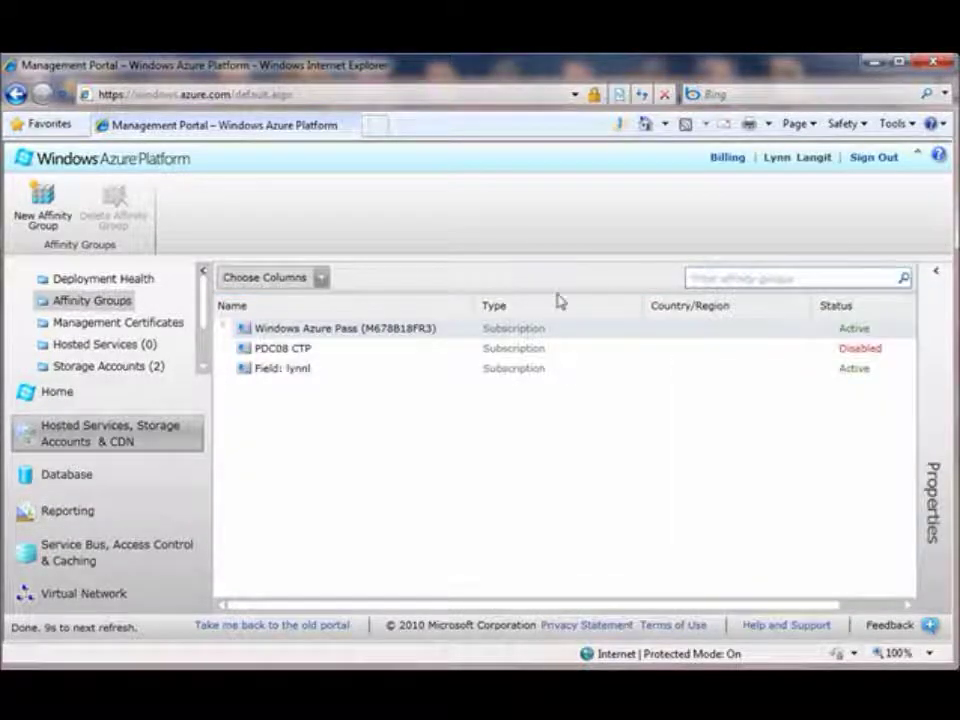
left_click(204, 272)
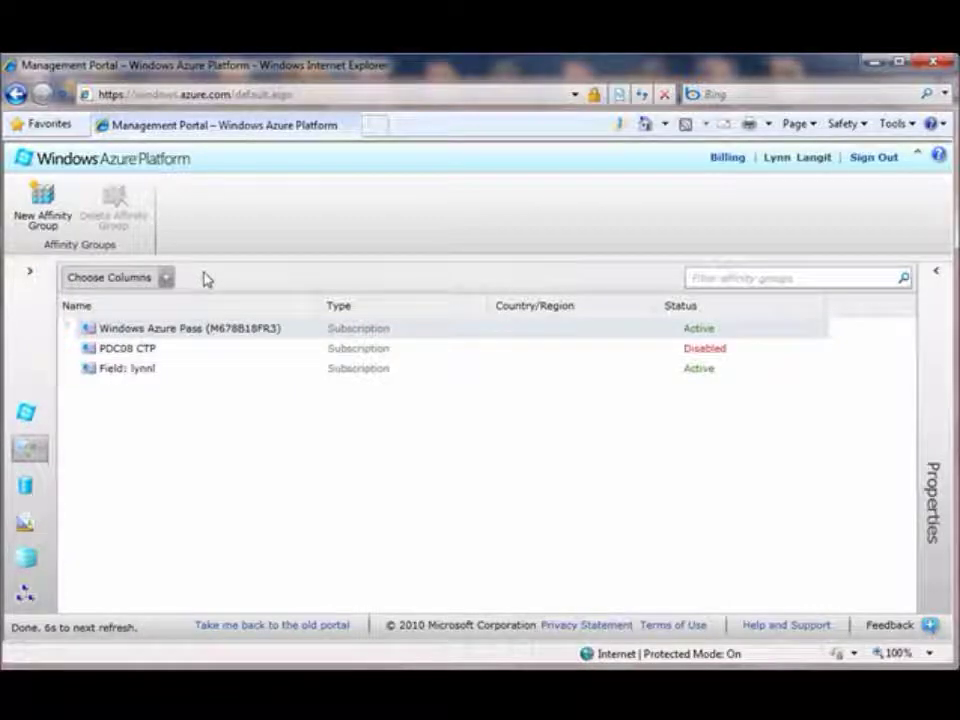
left_click(31, 273)
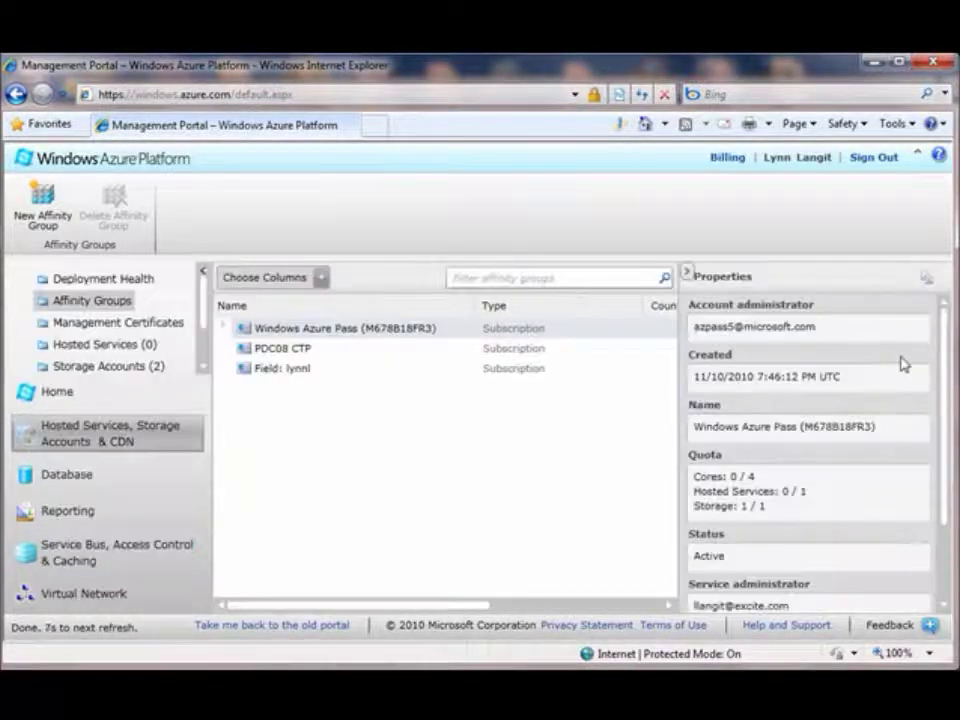
left_click(133, 284)
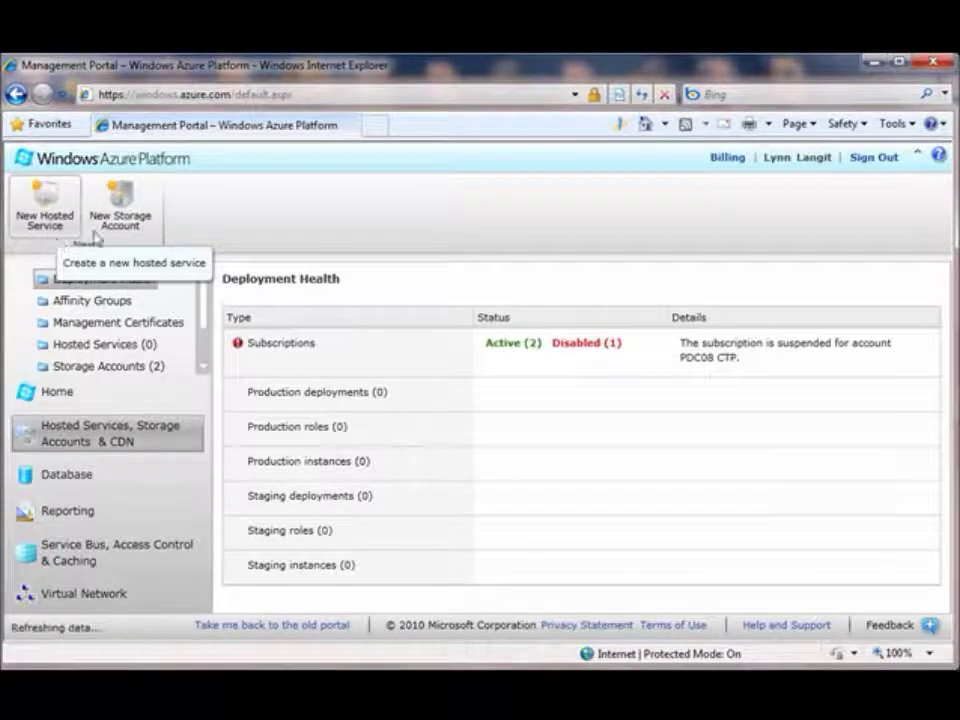
- Start a new hosted service under Windows Azure Pass named 'LynnTest'
left_click(50, 215)
left_click(684, 249)
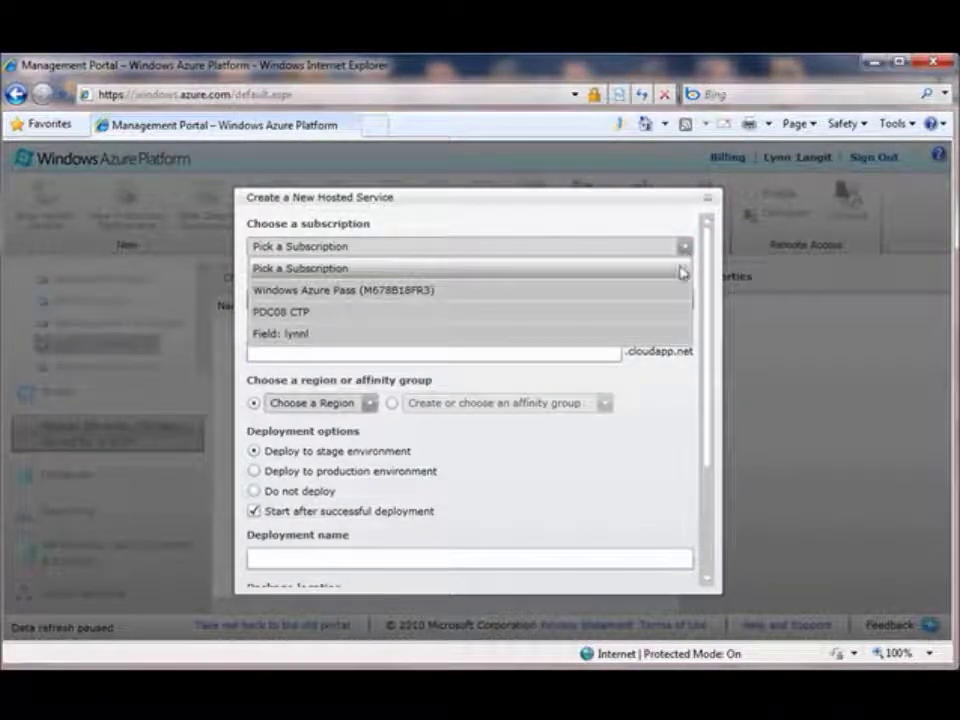
left_click(676, 291)
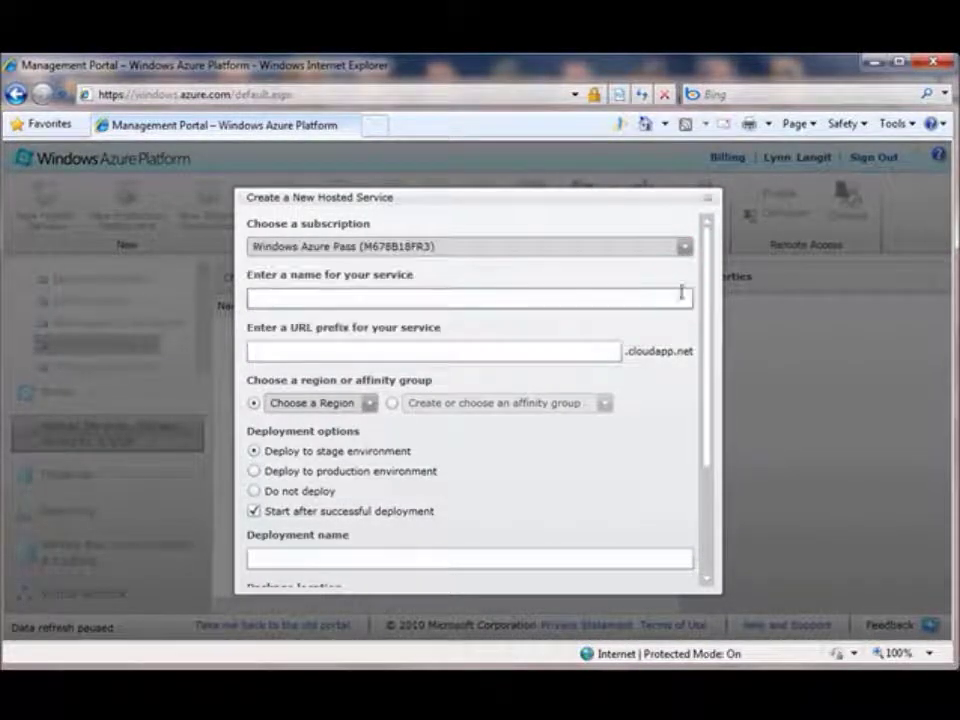
left_click(628, 300)
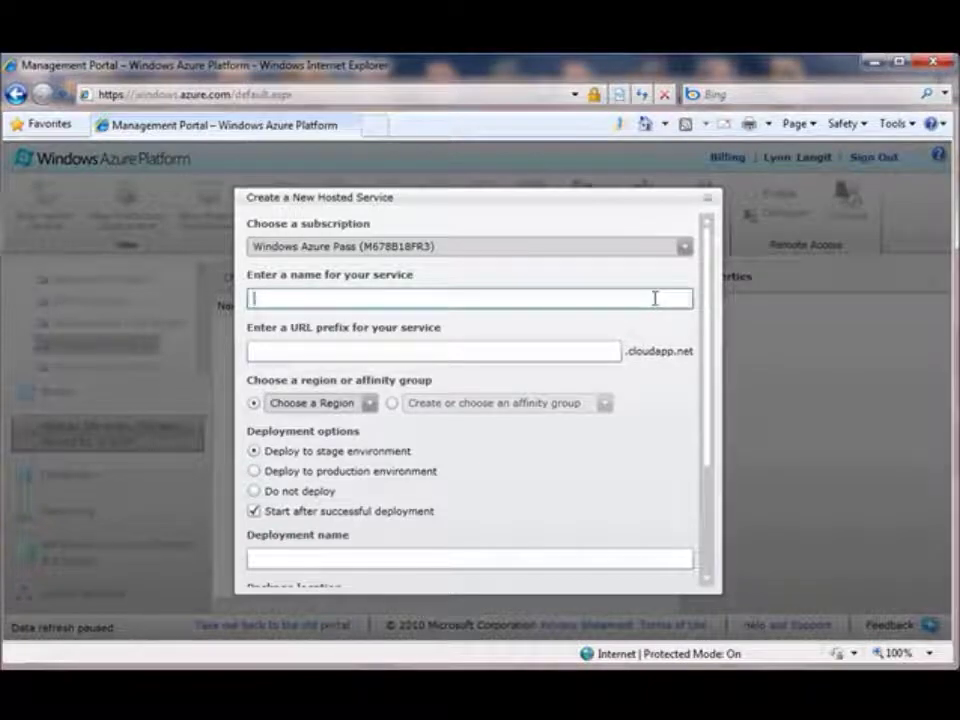
type("LynnTest")
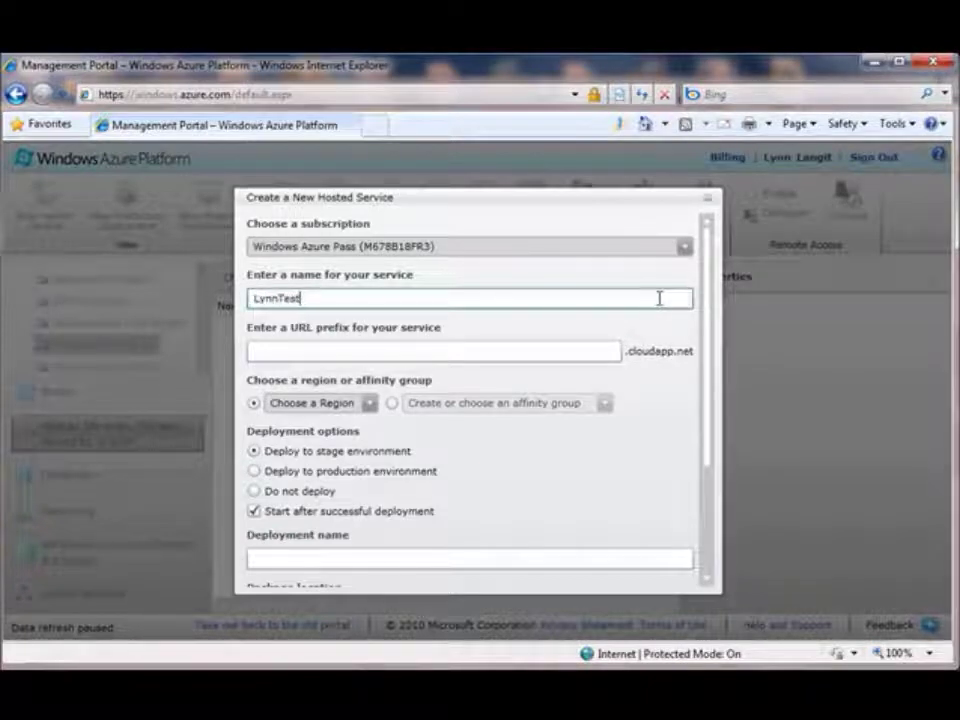
- Enter URL prefix 'LynnTest1000' and deployment name 'LynnDeployoy', leaving the region unchosen
left_click(467, 354)
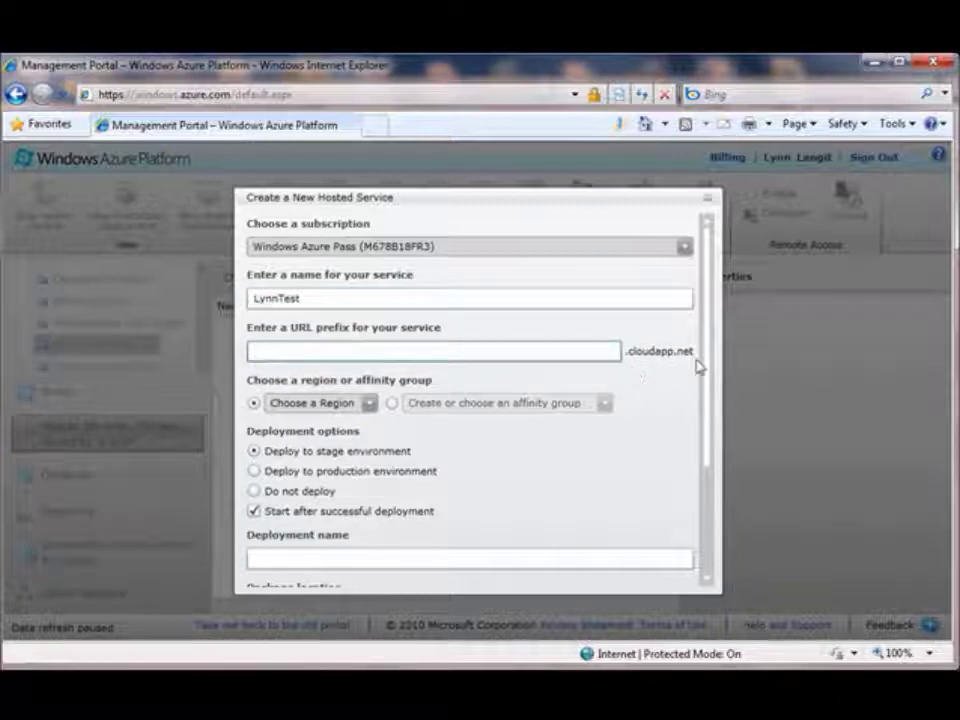
type("LynnTest1000")
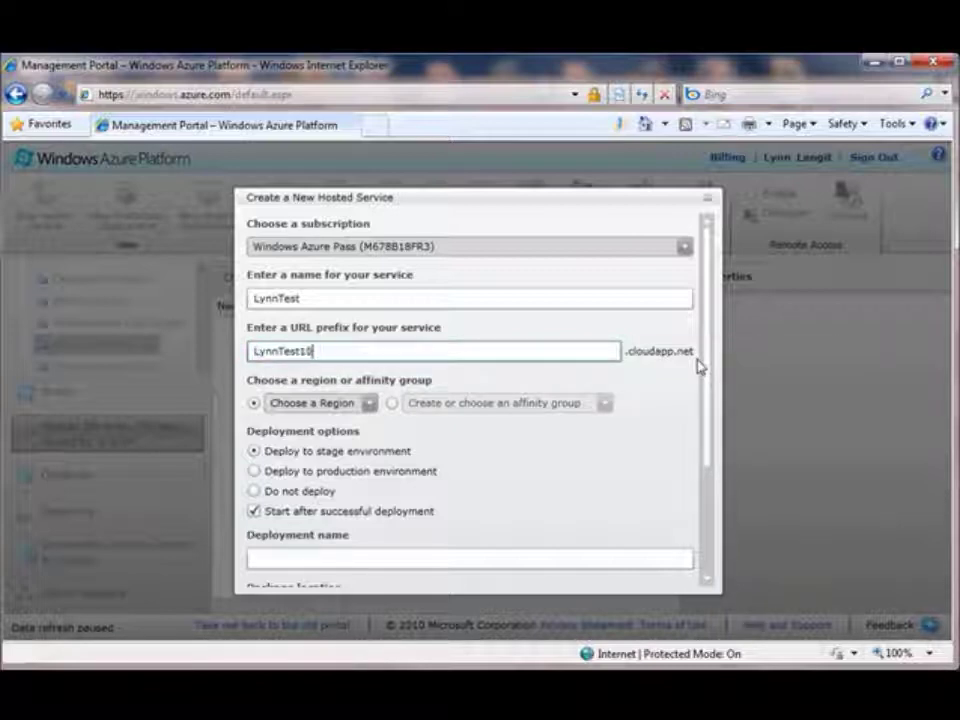
left_click(369, 404)
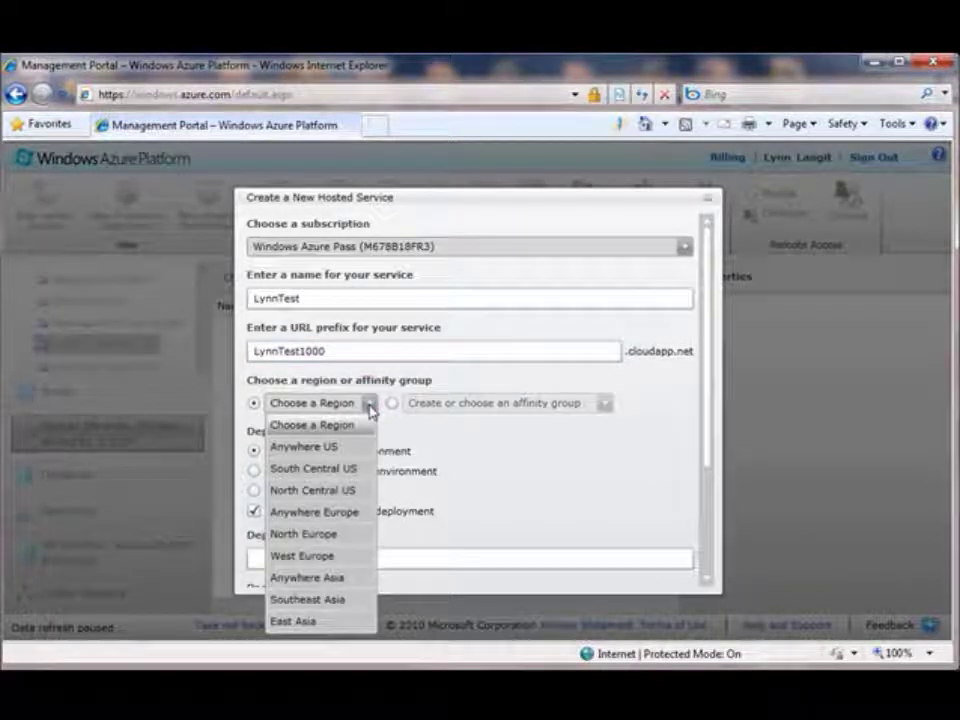
left_click(368, 404)
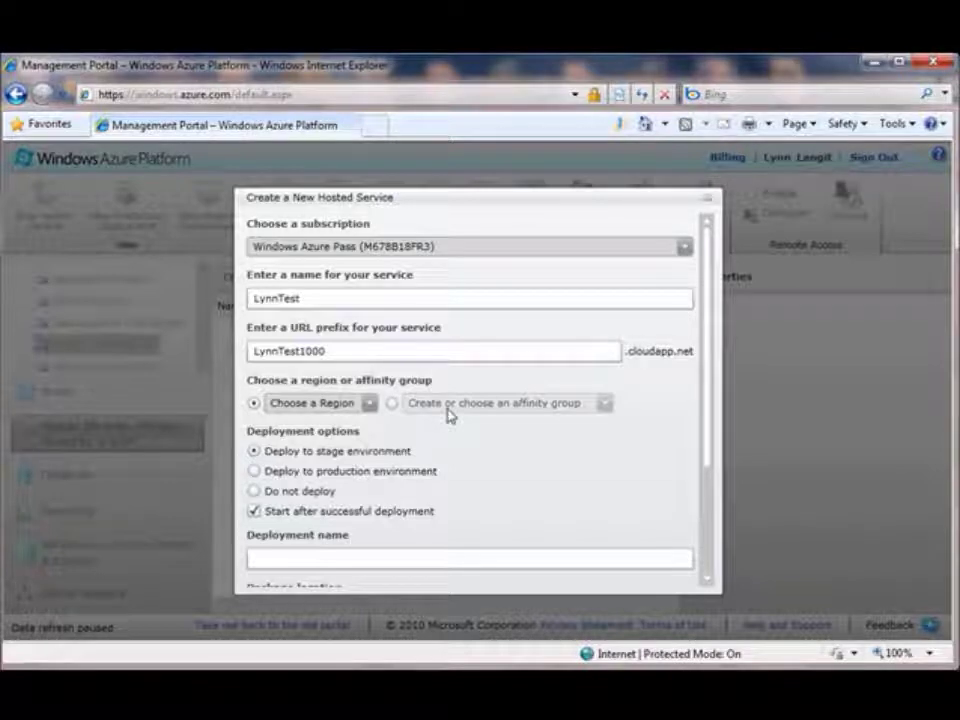
left_click_drag(707, 407, 713, 519)
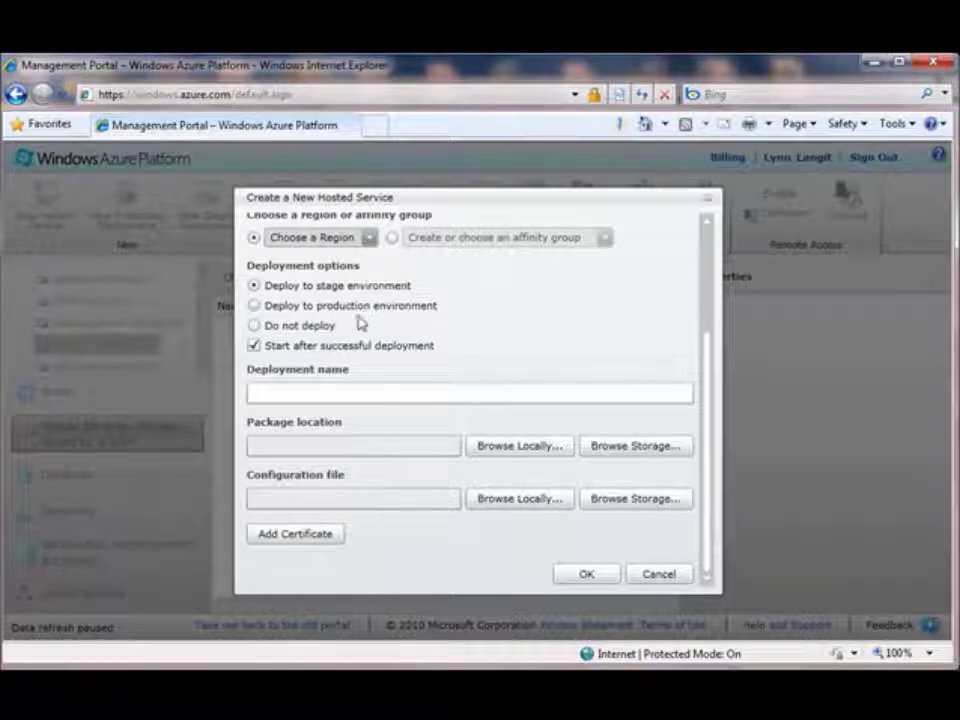
left_click(328, 391)
type("LynnDep")
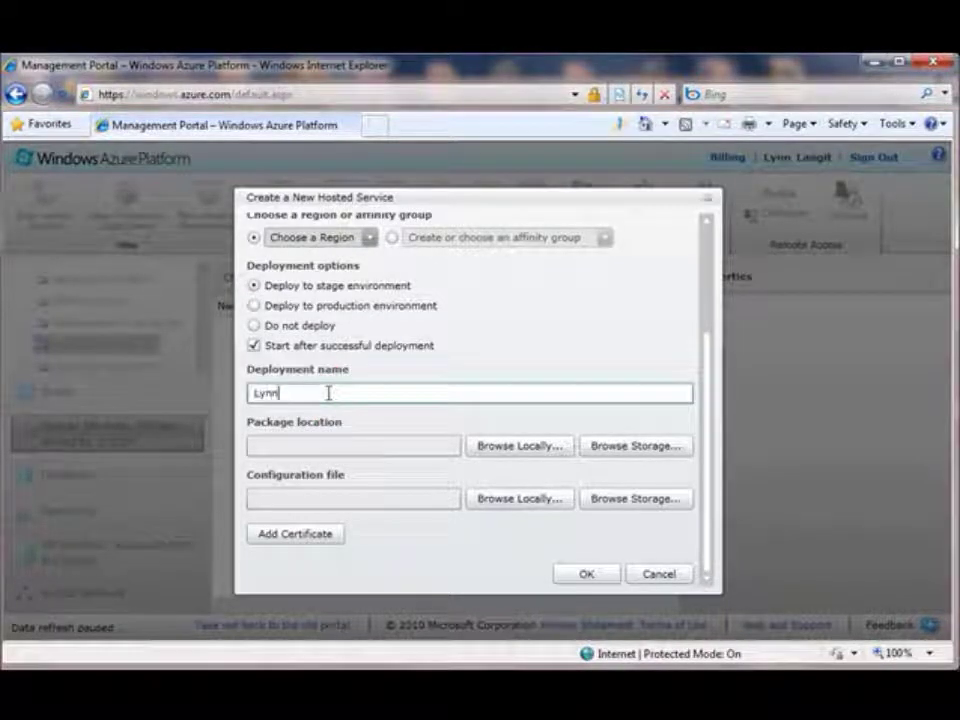
type("loyoy")
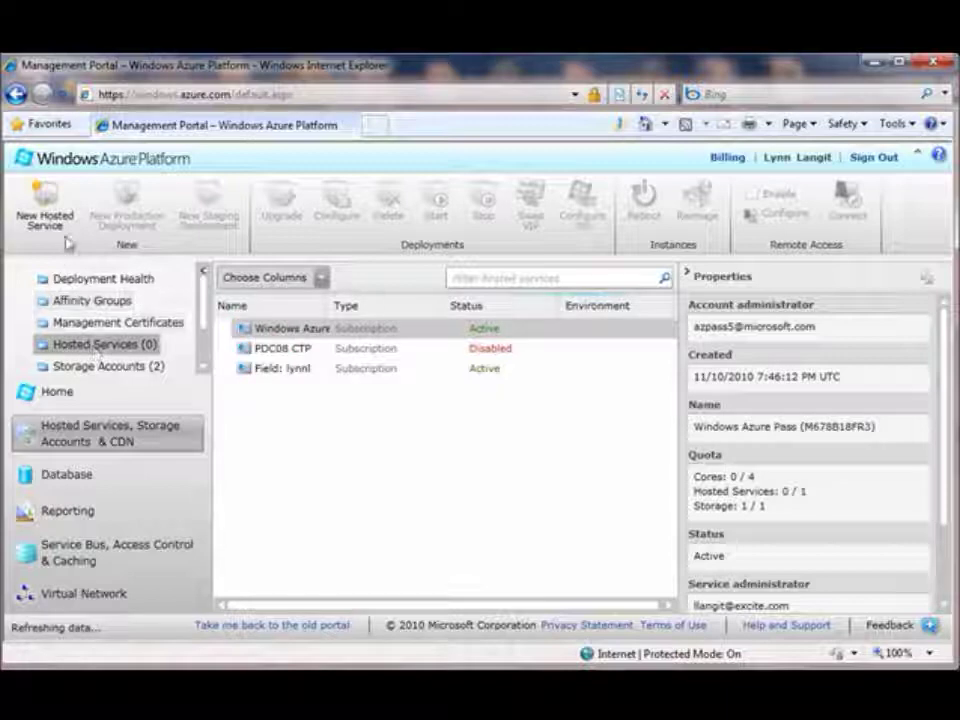
- Create the affinity group 'LynnUSNOrt' located in North Central US
left_click(92, 301)
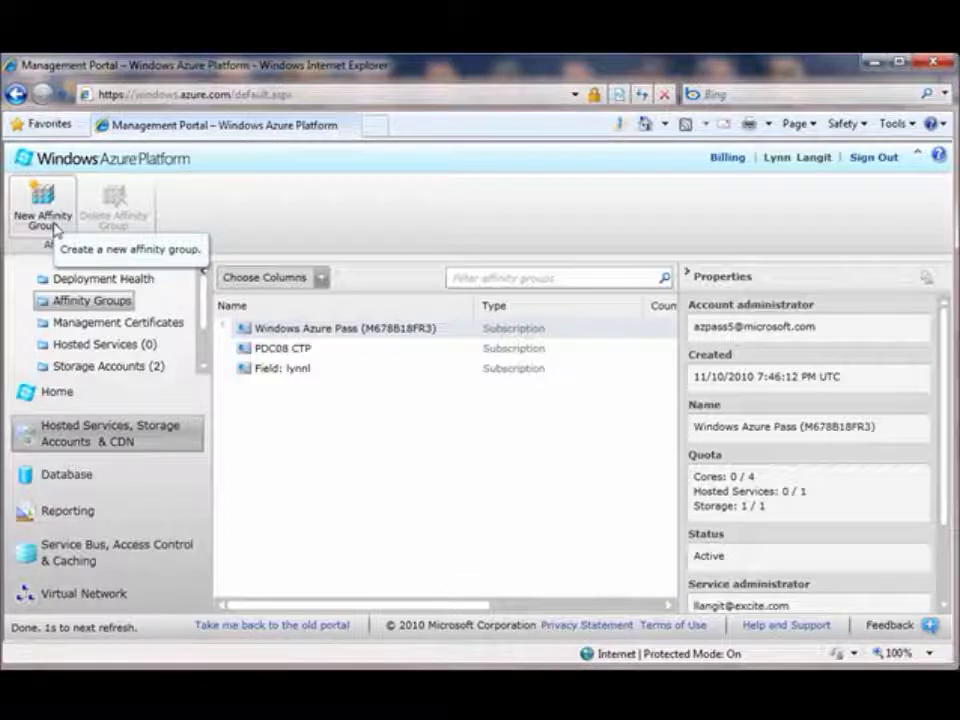
left_click(45, 210)
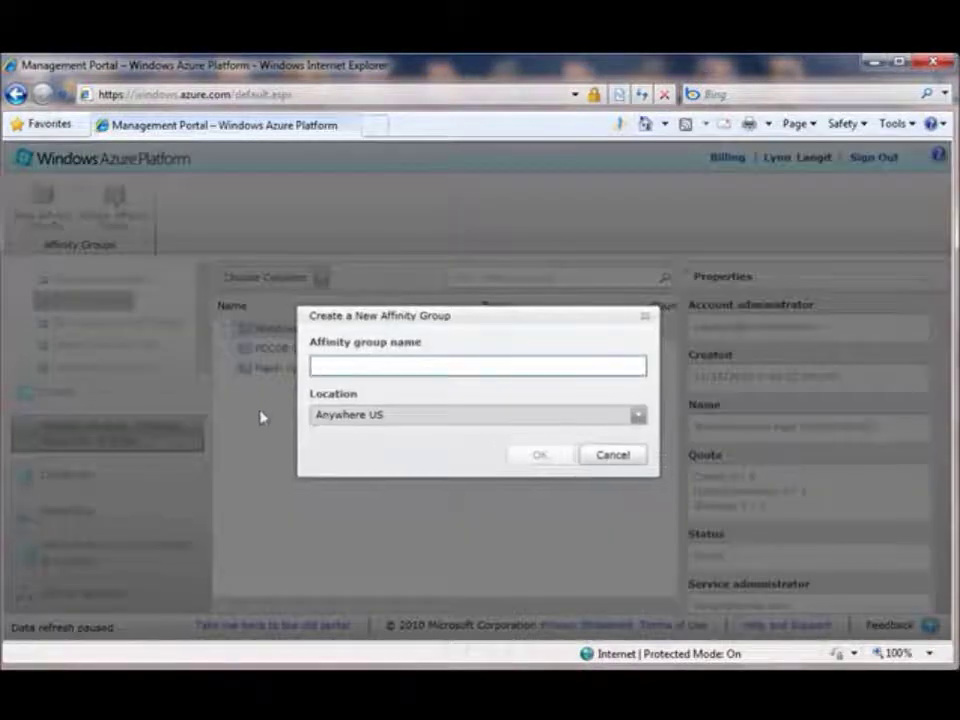
type("Lynn")
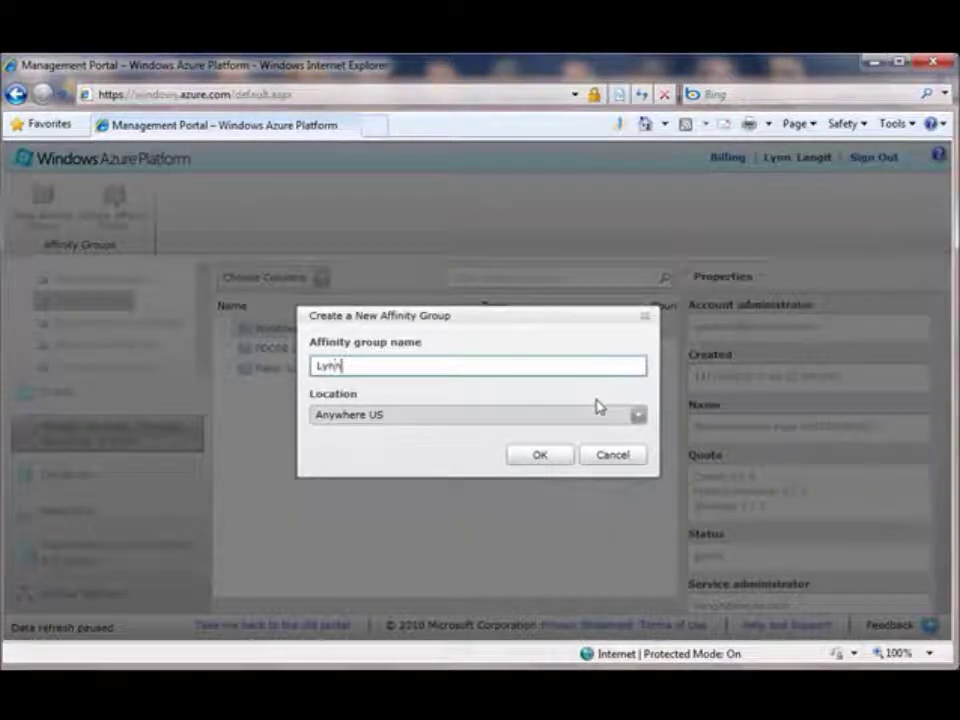
type("USNOrth")
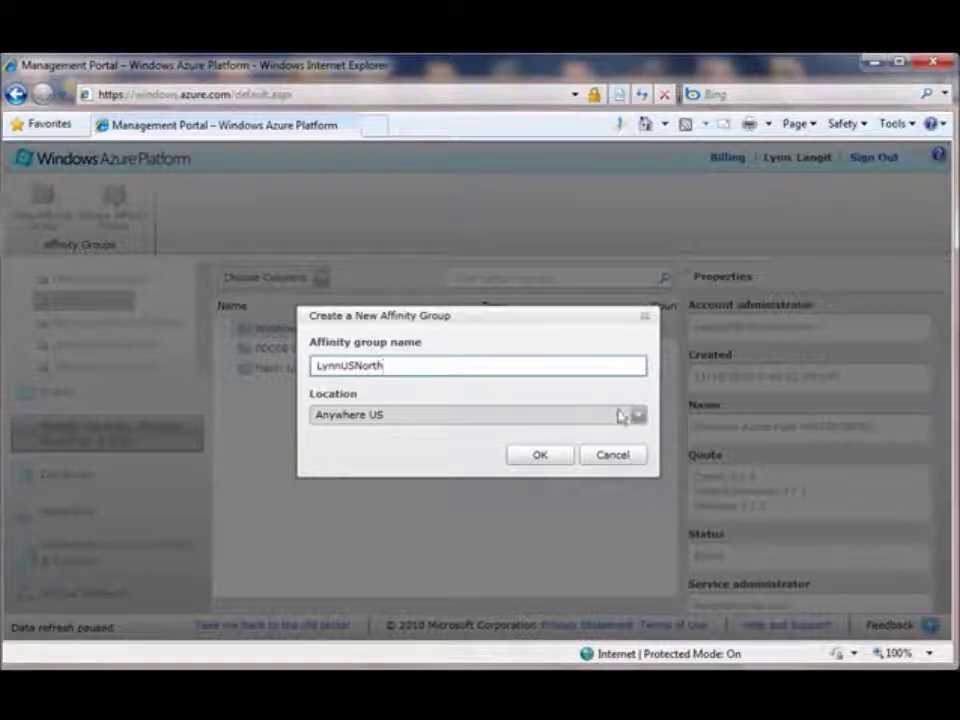
left_click(635, 417)
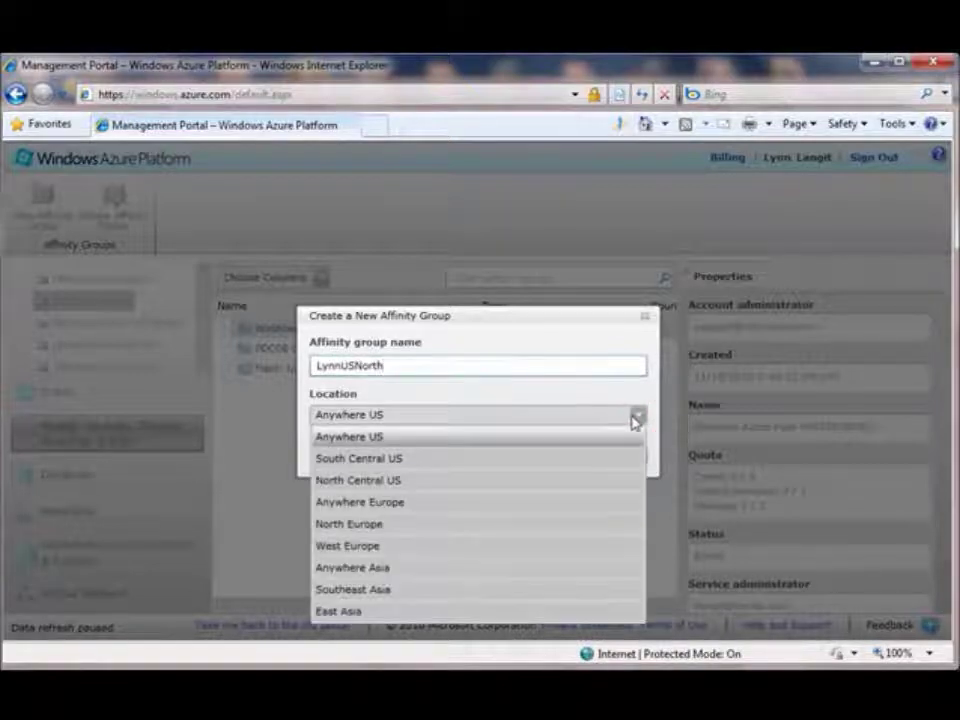
left_click(619, 478)
left_click(539, 458)
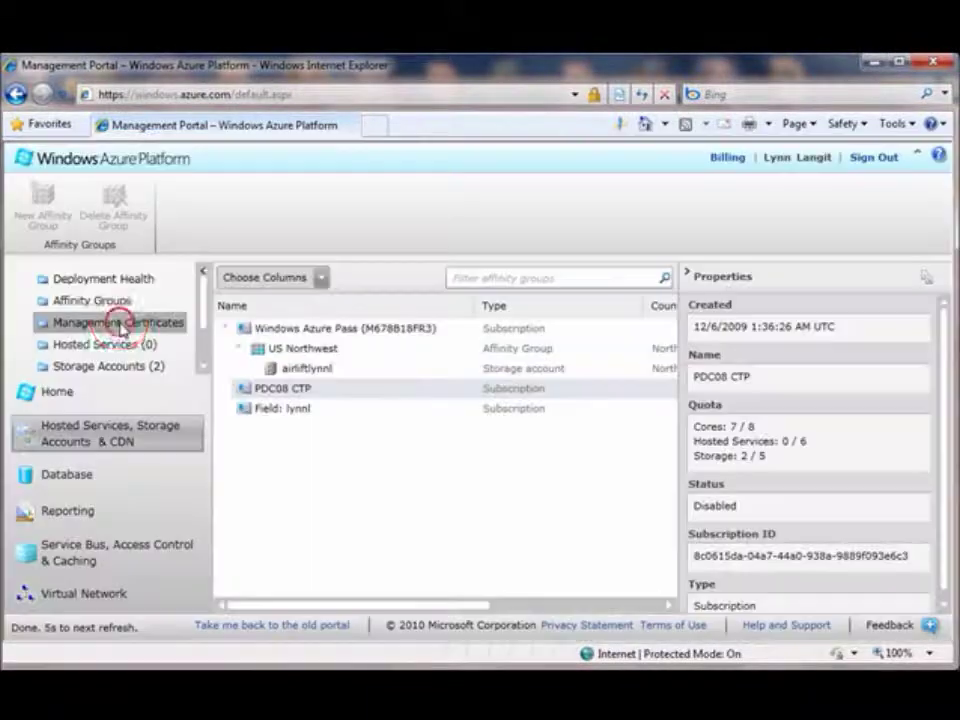
left_click(120, 322)
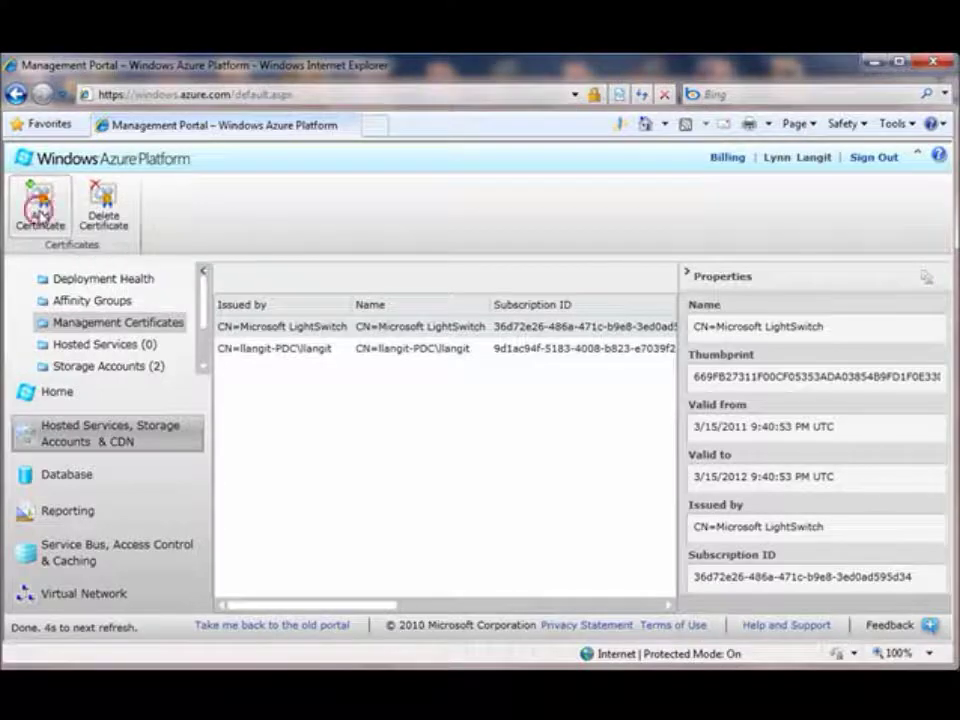
- Check the Add Certificate subscription choices, cancel without adding, and show the Hosted Services list
left_click(38, 208)
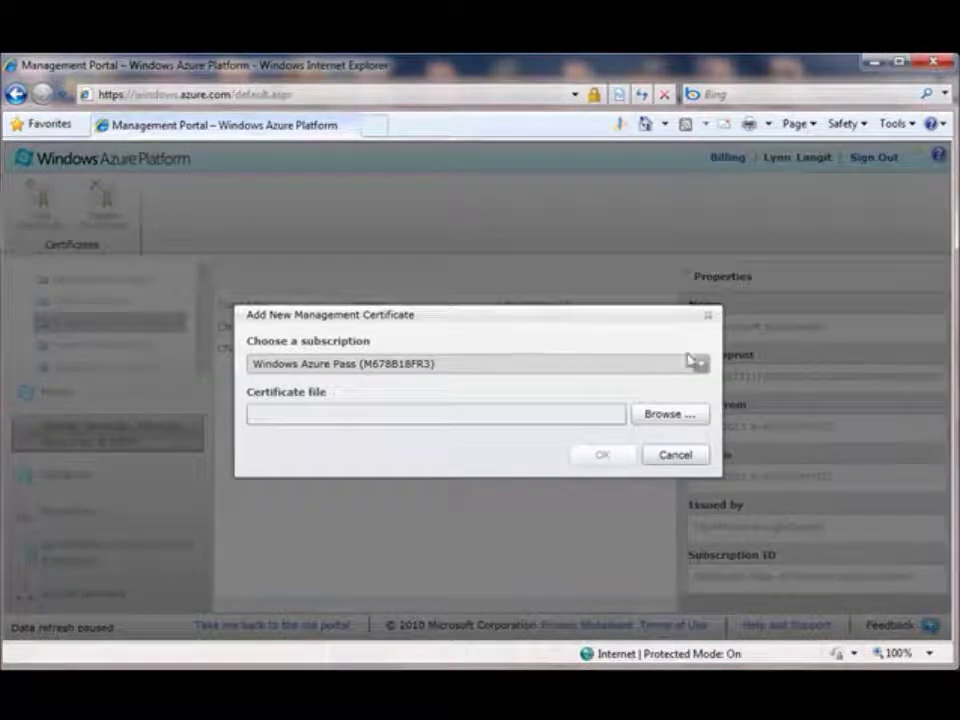
left_click(701, 365)
left_click(700, 386)
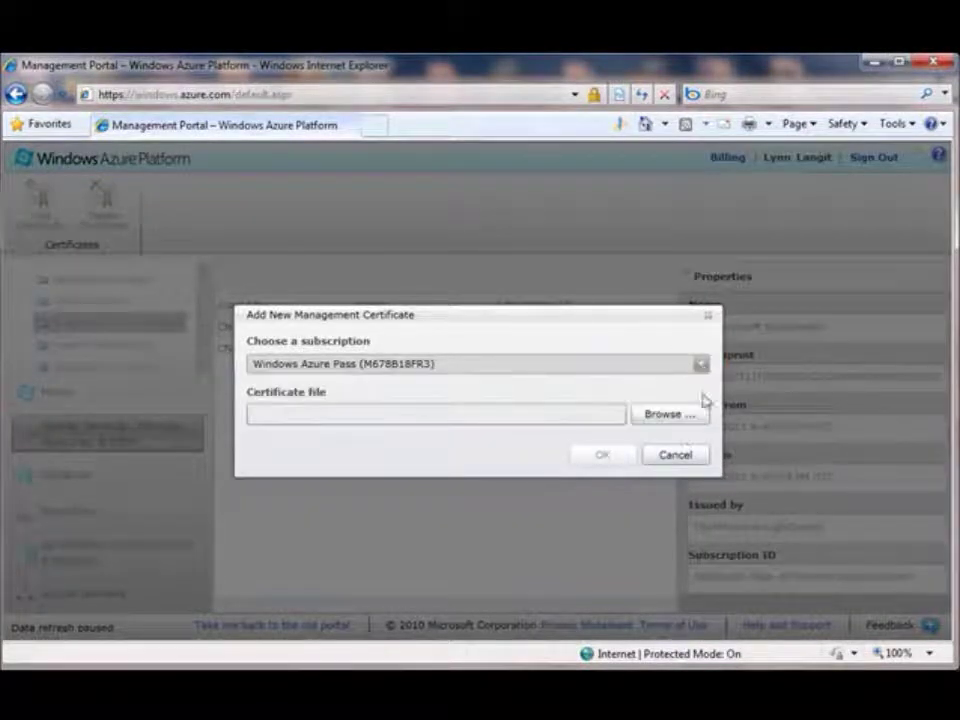
left_click(678, 455)
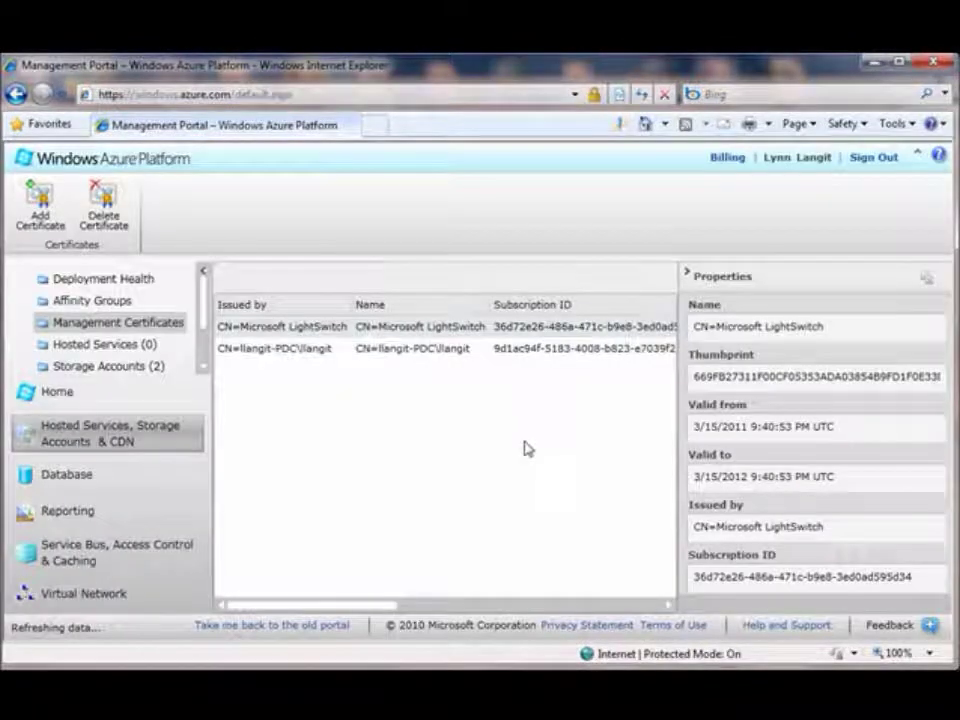
left_click(118, 344)
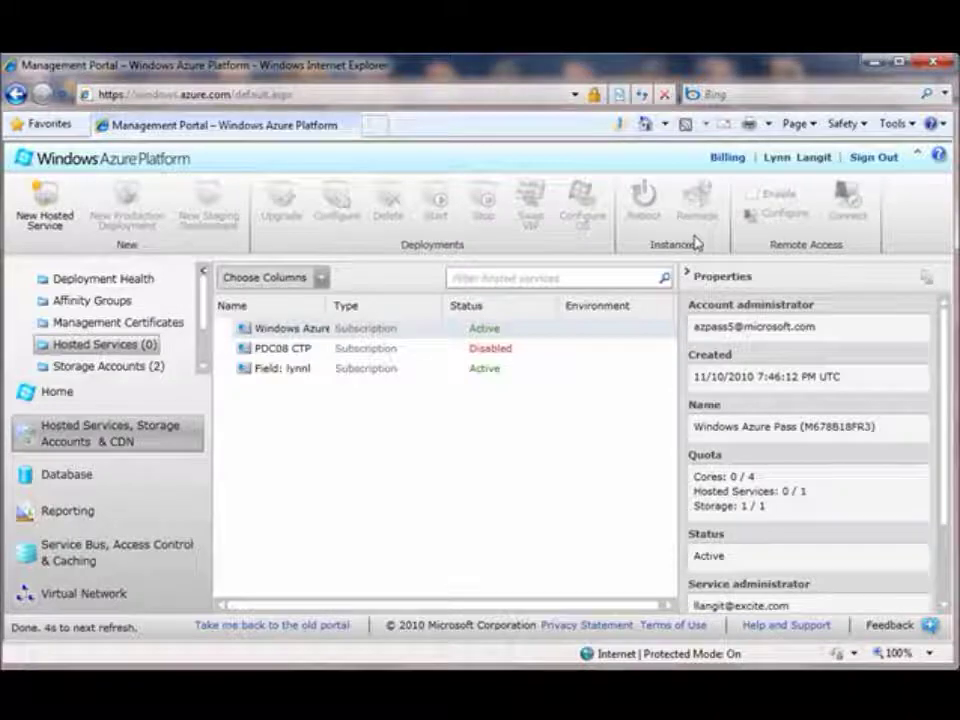
- Start a new storage account with the lowercase URL 'lynnlast'
left_click(135, 367)
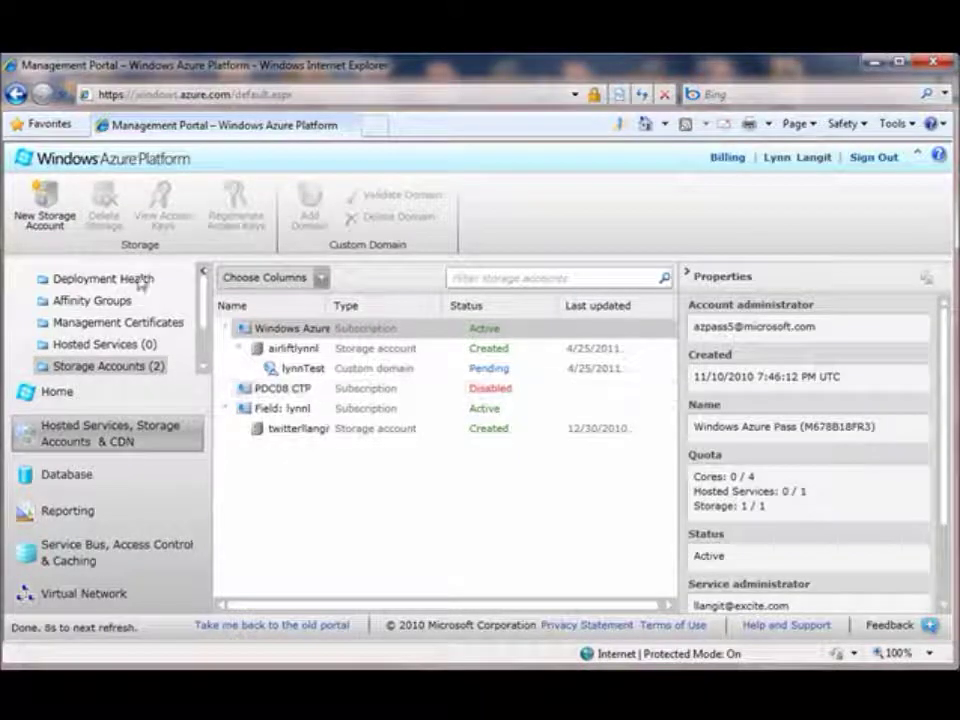
left_click(45, 215)
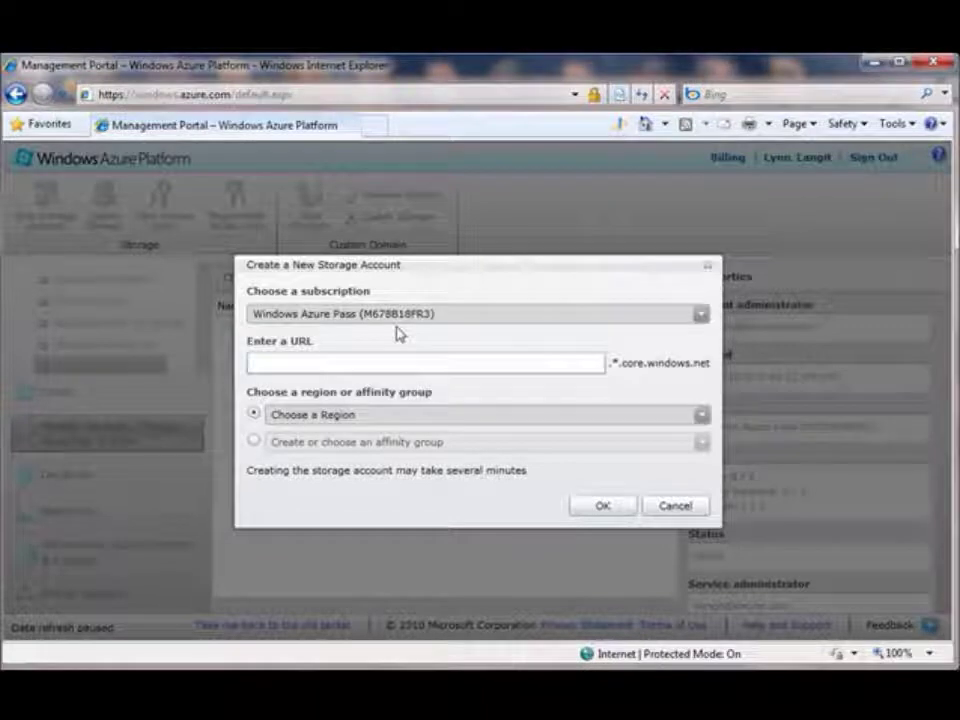
left_click(387, 361)
type("Lynn")
key("BackSpace")
key("BackSpace")
key("BackSpace")
key("BackSpace")
type("lynn")
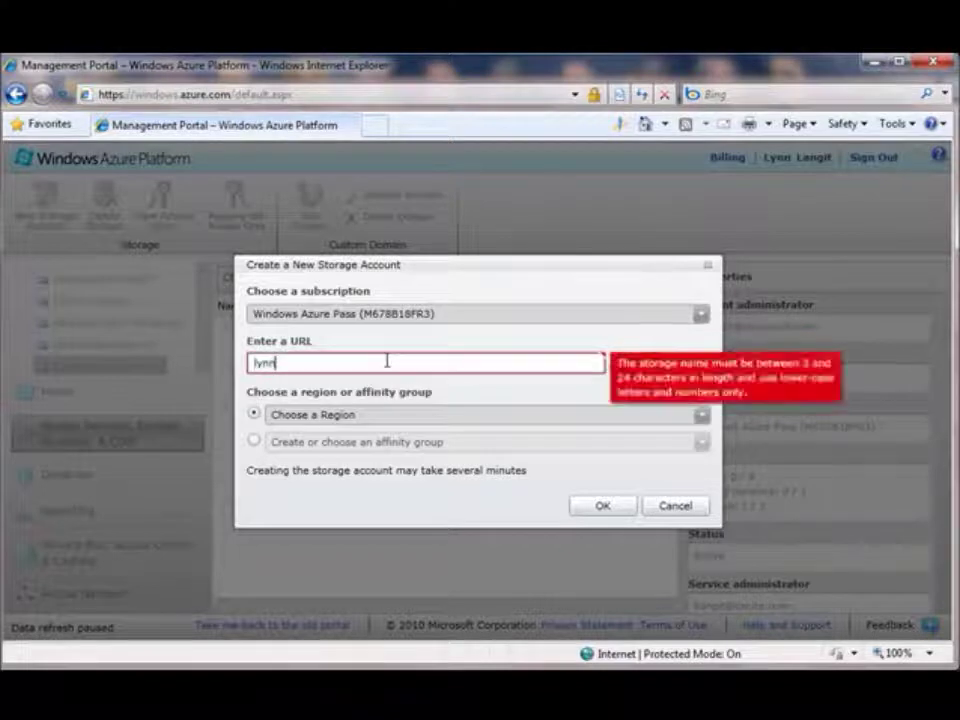
type("la")
type("st")
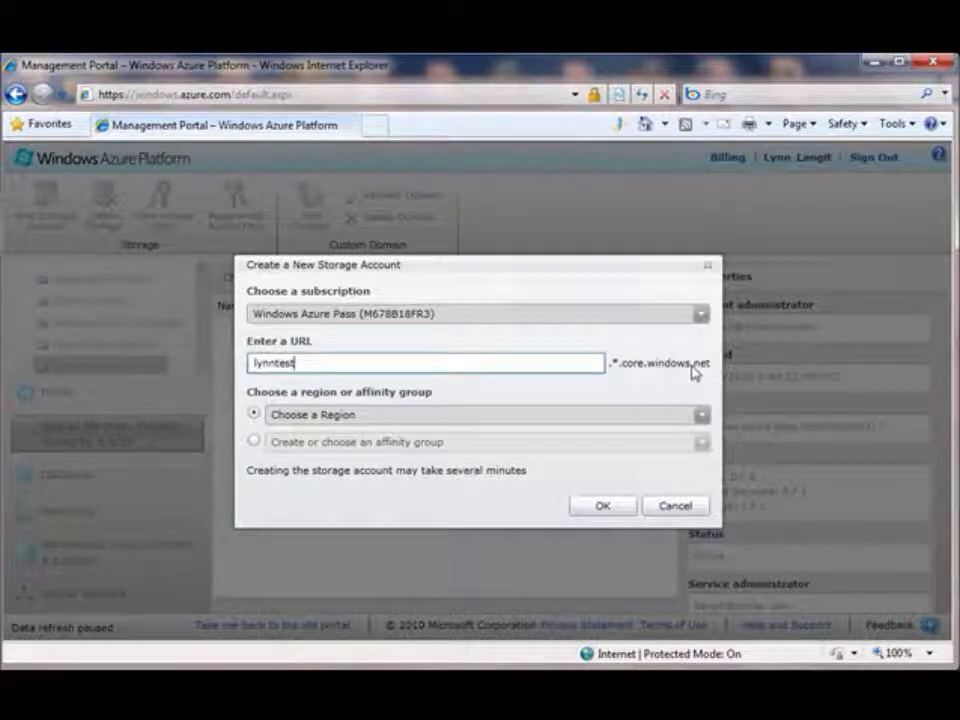
- Pick North Central US as the region, submit, and view the creation error details
left_click(703, 418)
left_click(704, 418)
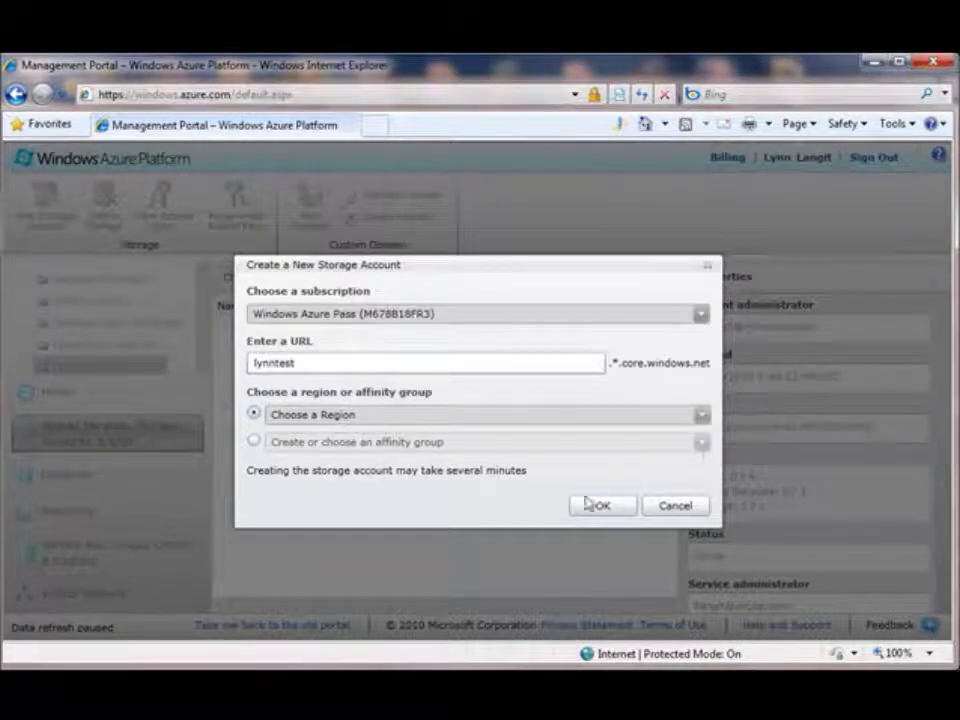
left_click(318, 364)
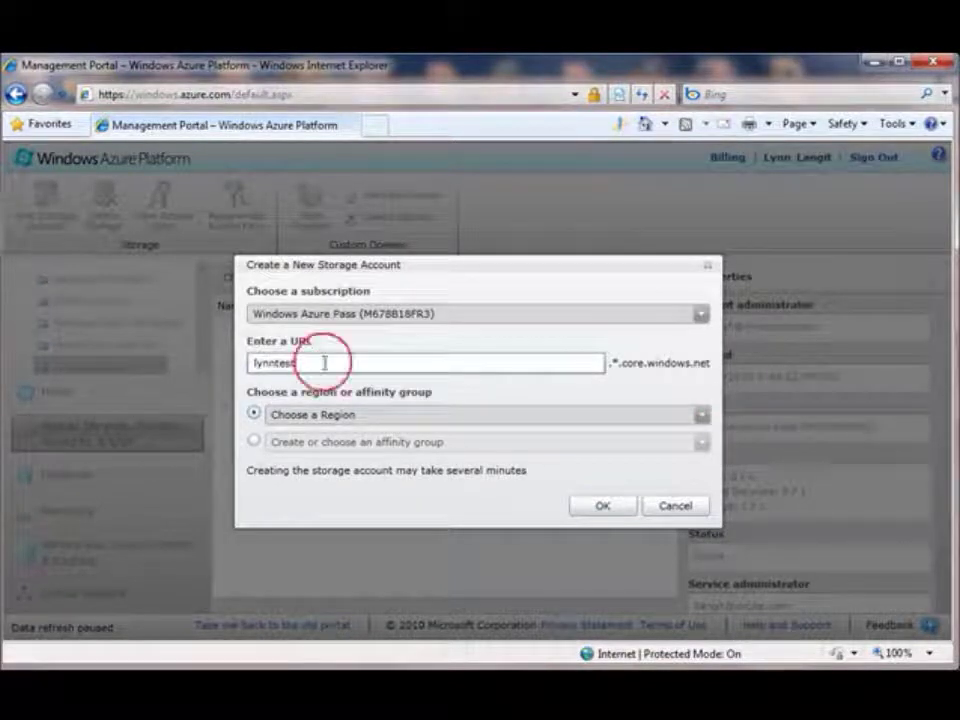
left_click(597, 507)
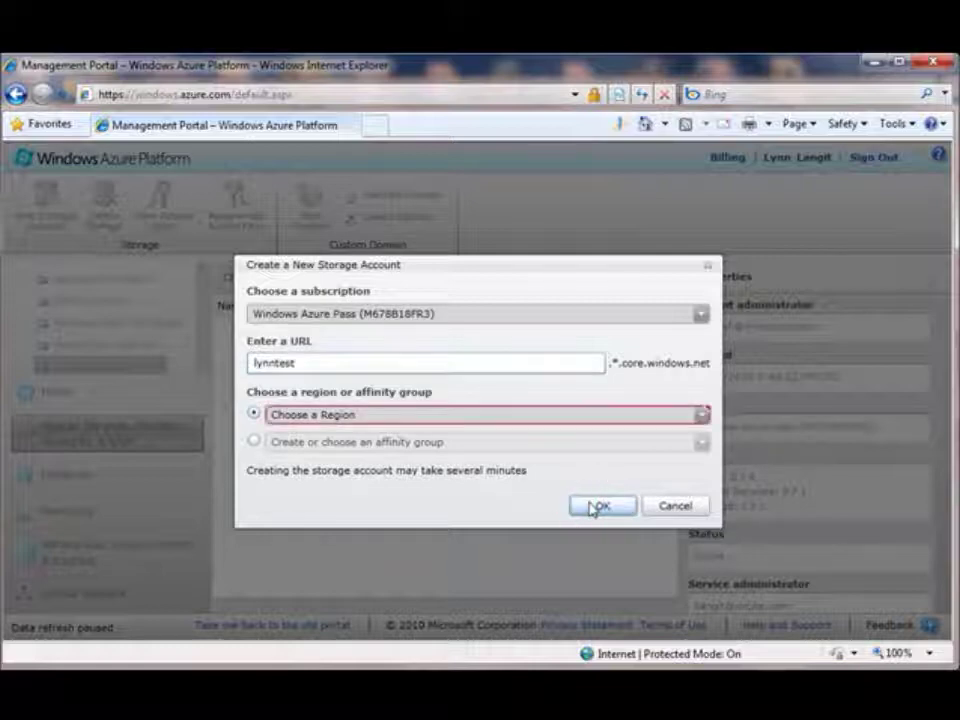
left_click(702, 417)
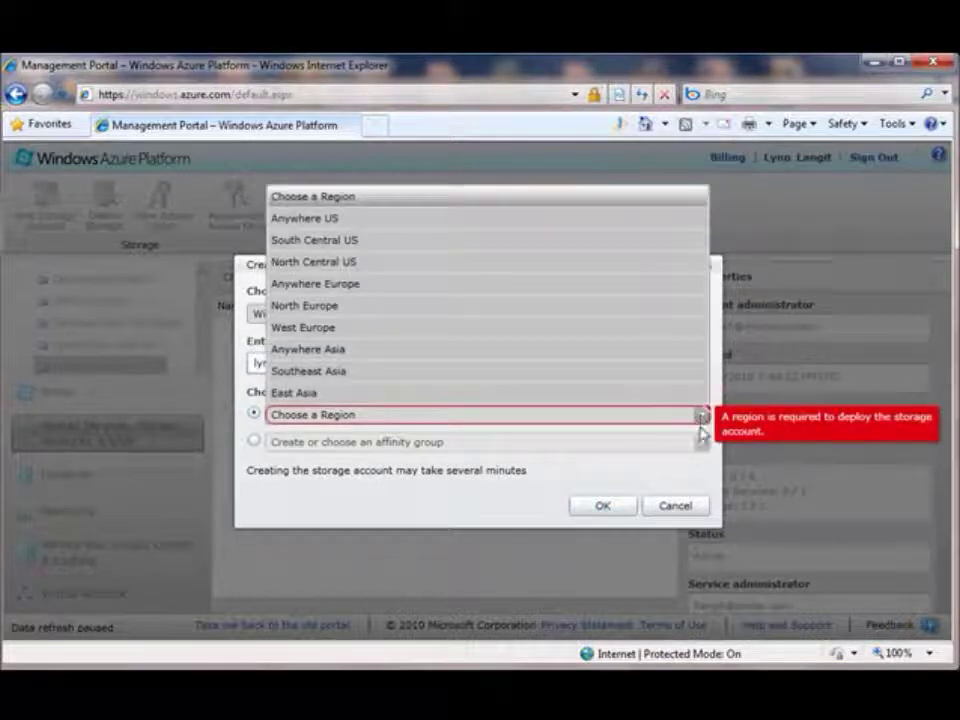
left_click(467, 264)
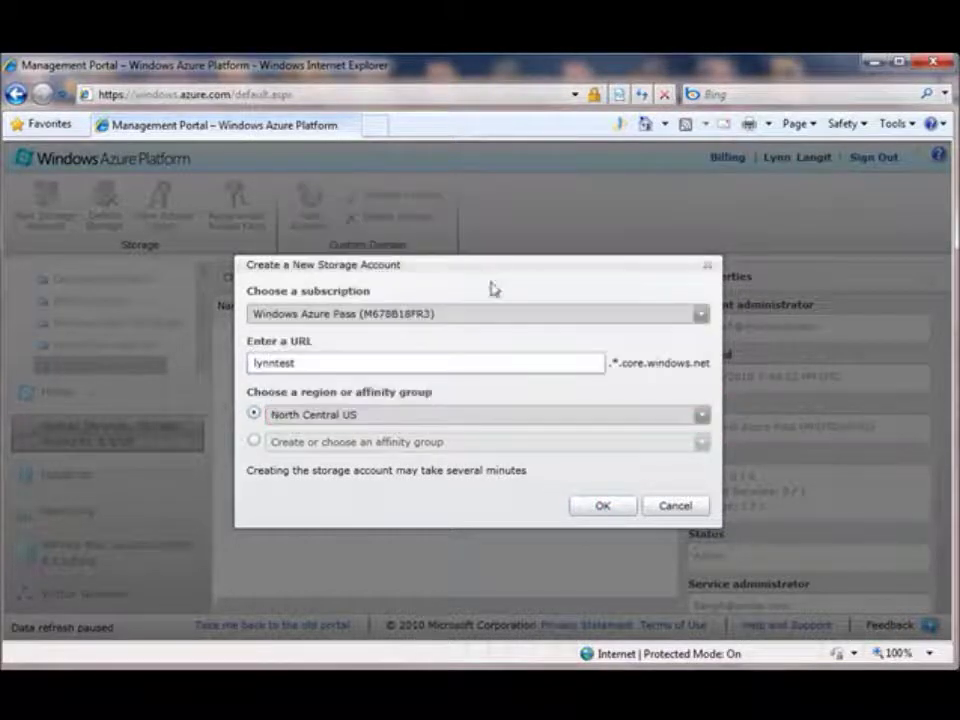
left_click(599, 506)
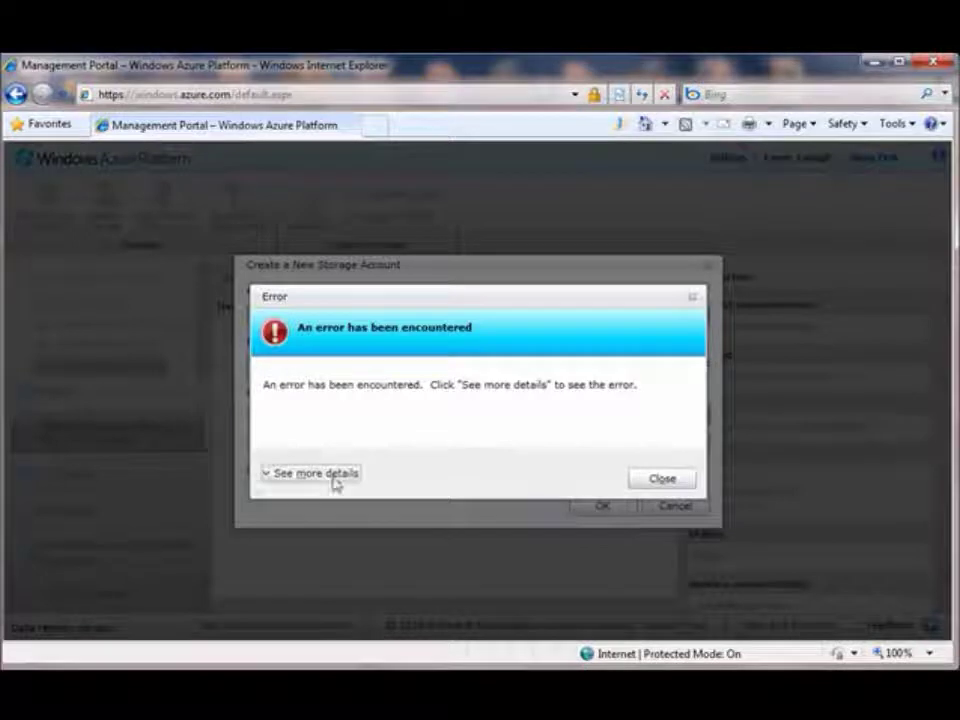
left_click(296, 476)
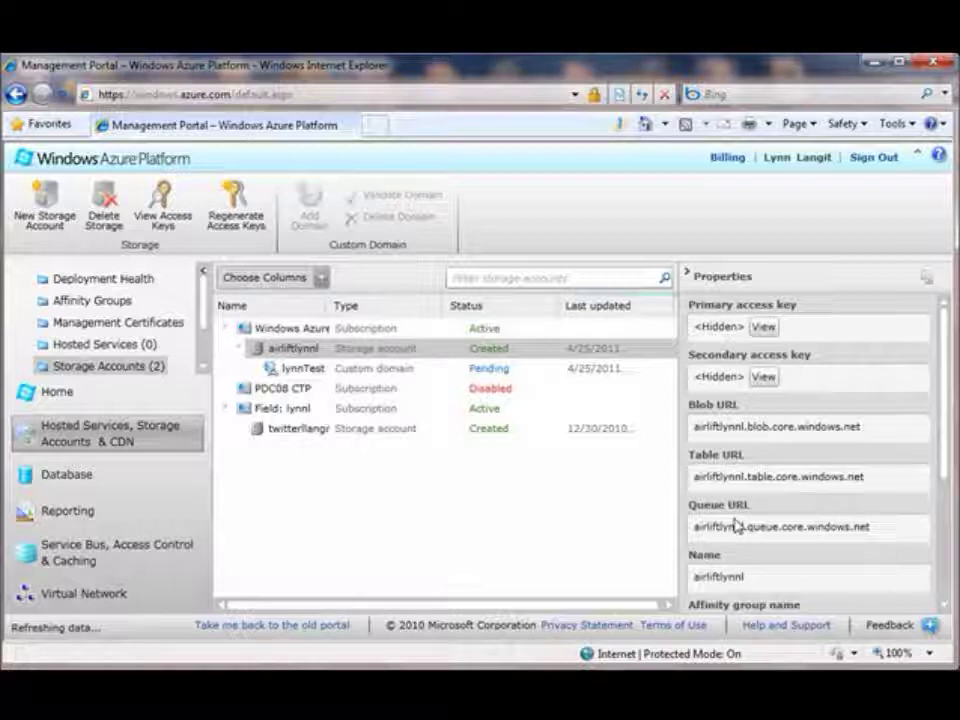
- Scroll through the storage account properties and select the custom domain row
left_click_drag(946, 431, 943, 495)
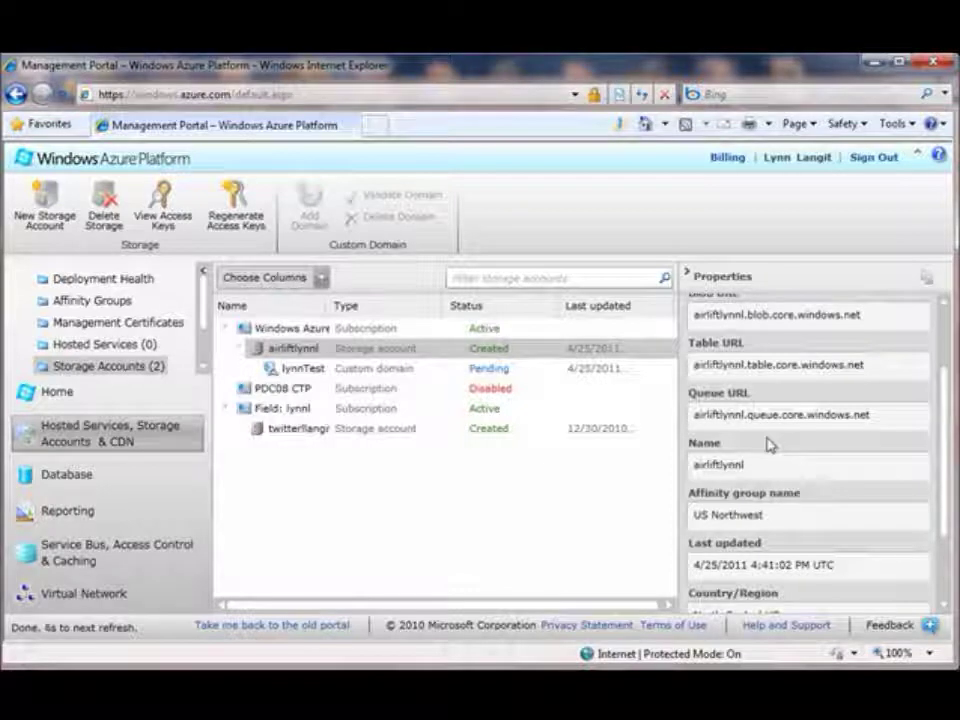
left_click_drag(943, 467, 948, 549)
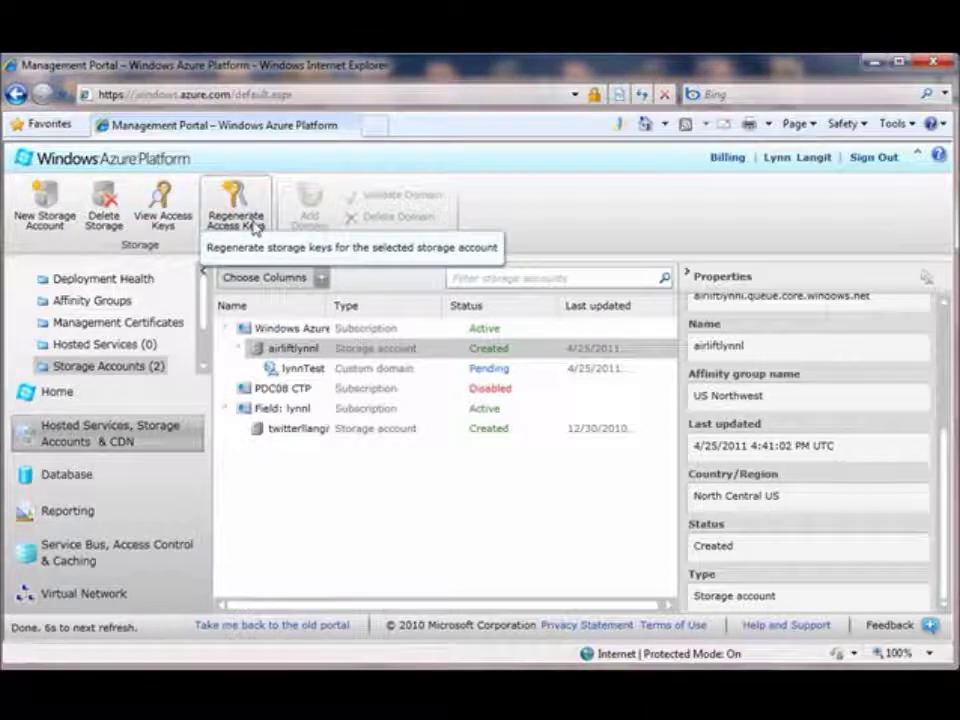
left_click(343, 372)
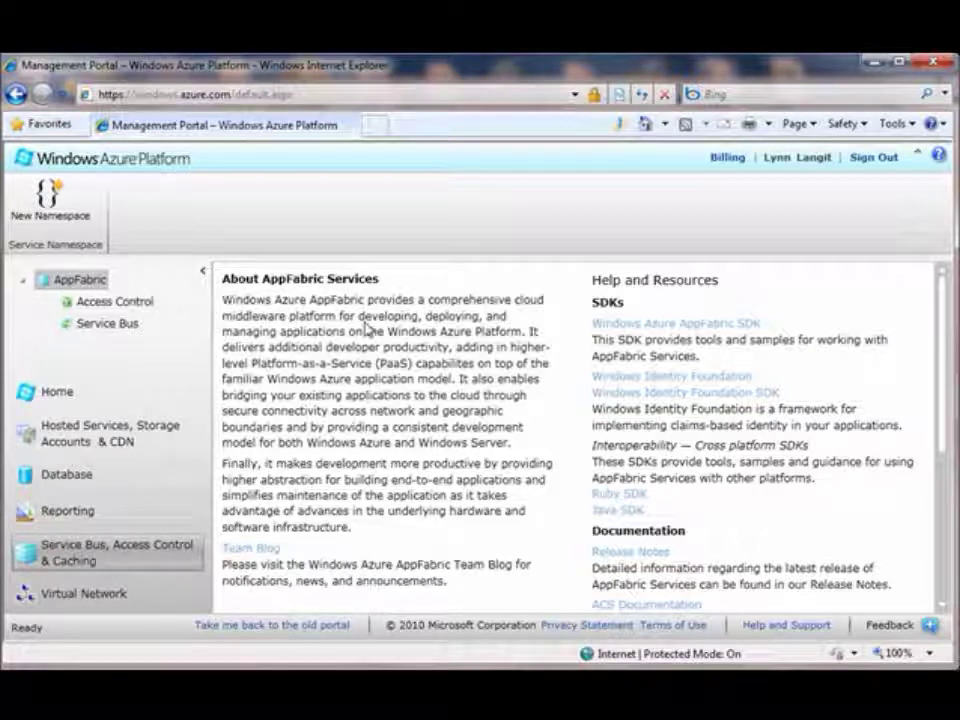
- Create the service namespace 'LynnTest' after checking availability, then view its properties
left_click(47, 200)
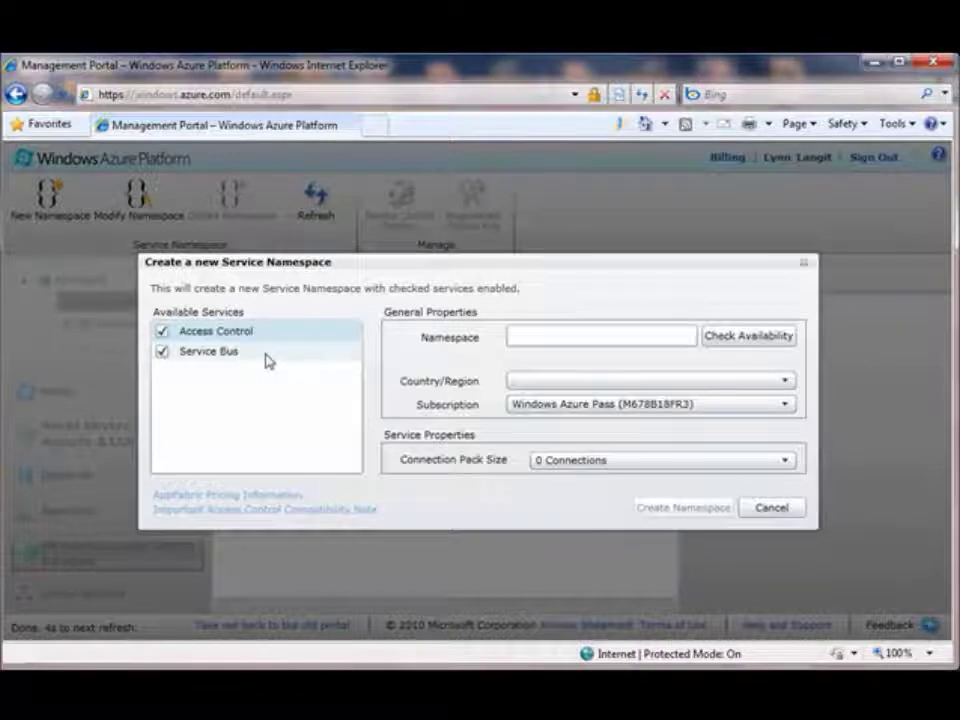
left_click(527, 337)
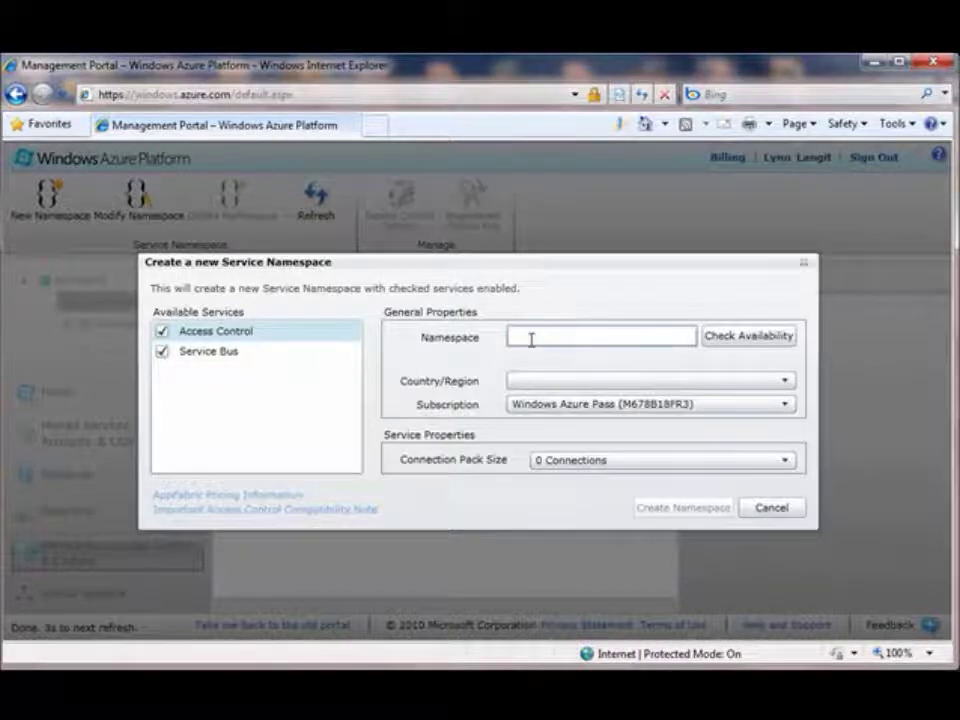
type("LynnTest")
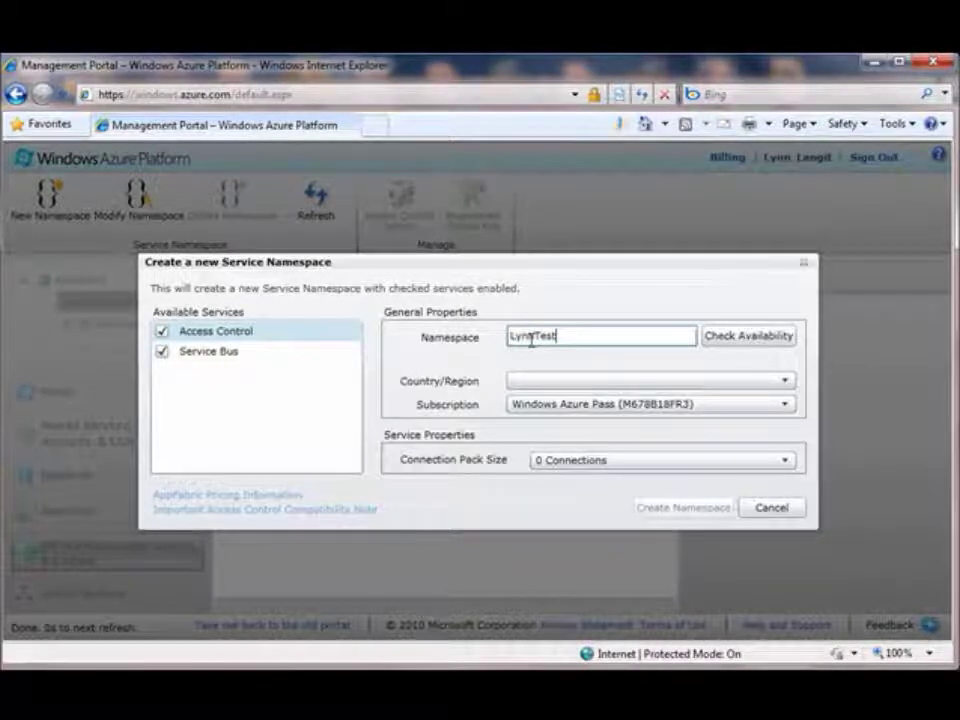
left_click(733, 340)
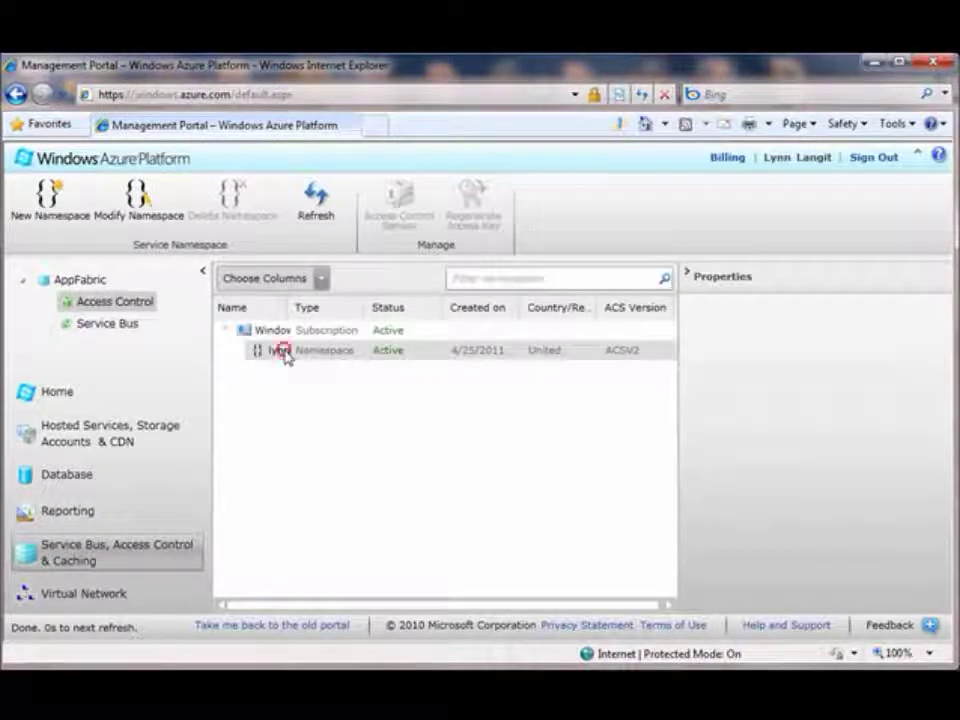
left_click(284, 353)
- Cancel out of Modify Namespace, scroll its properties, then launch the Access Control Service site
left_click(151, 218)
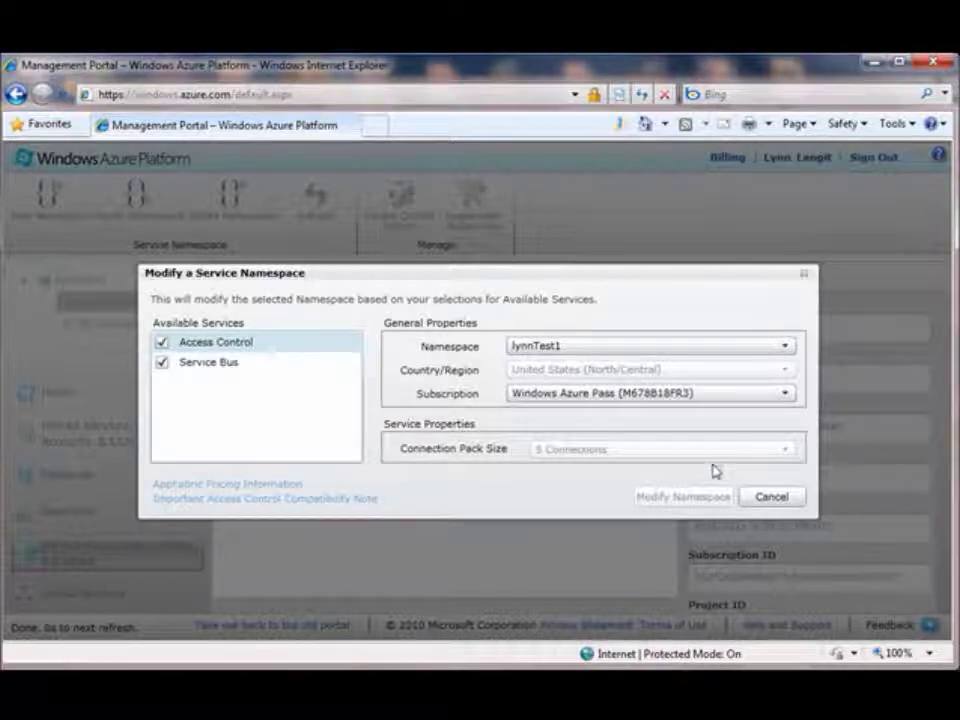
left_click(768, 505)
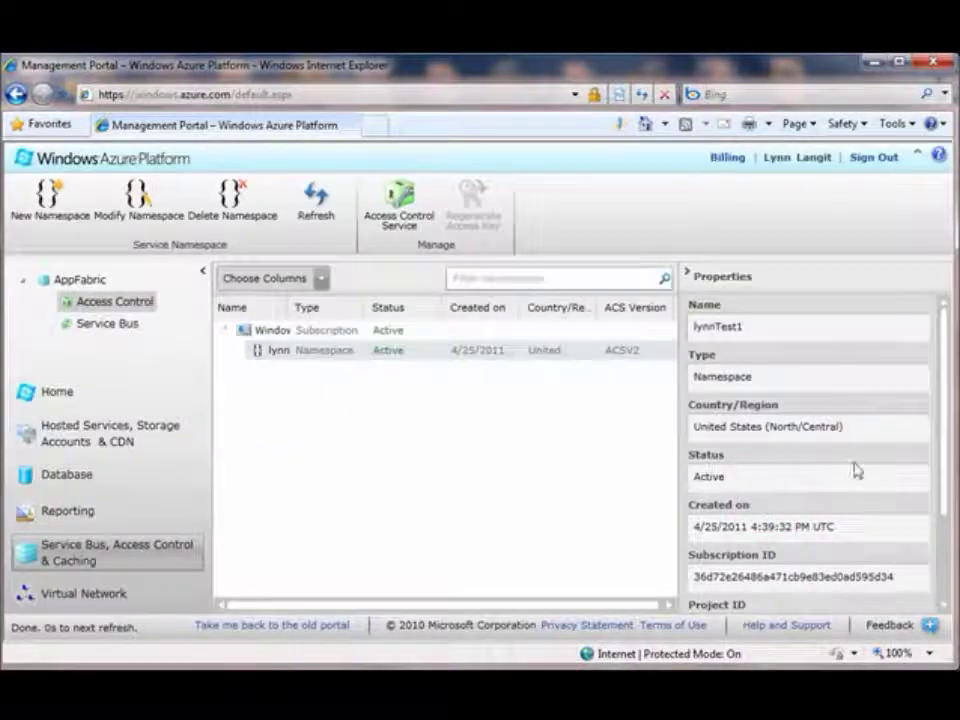
left_click_drag(943, 437, 943, 546)
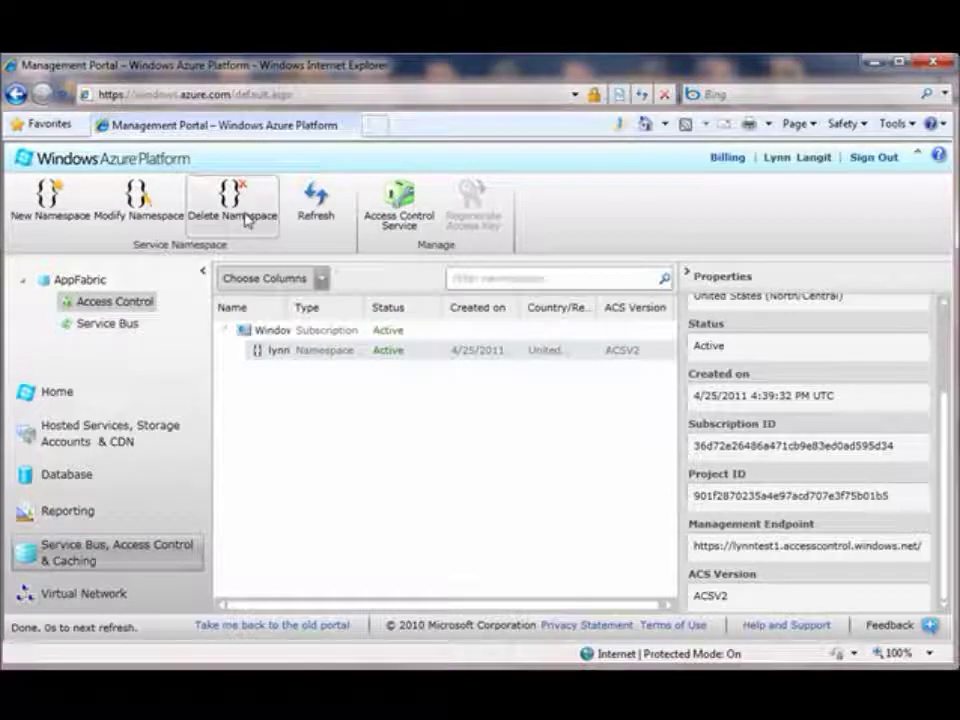
left_click(406, 222)
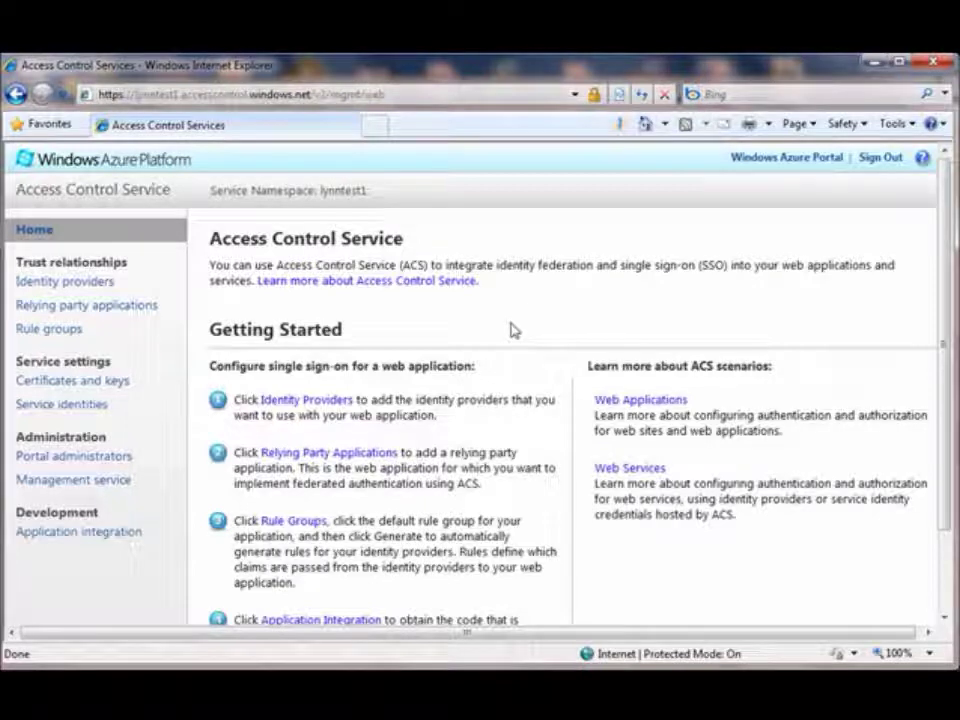
- Browse identity providers, relying parties, rule groups, certificates, service identities, administrators, management service and application integration
left_click(90, 287)
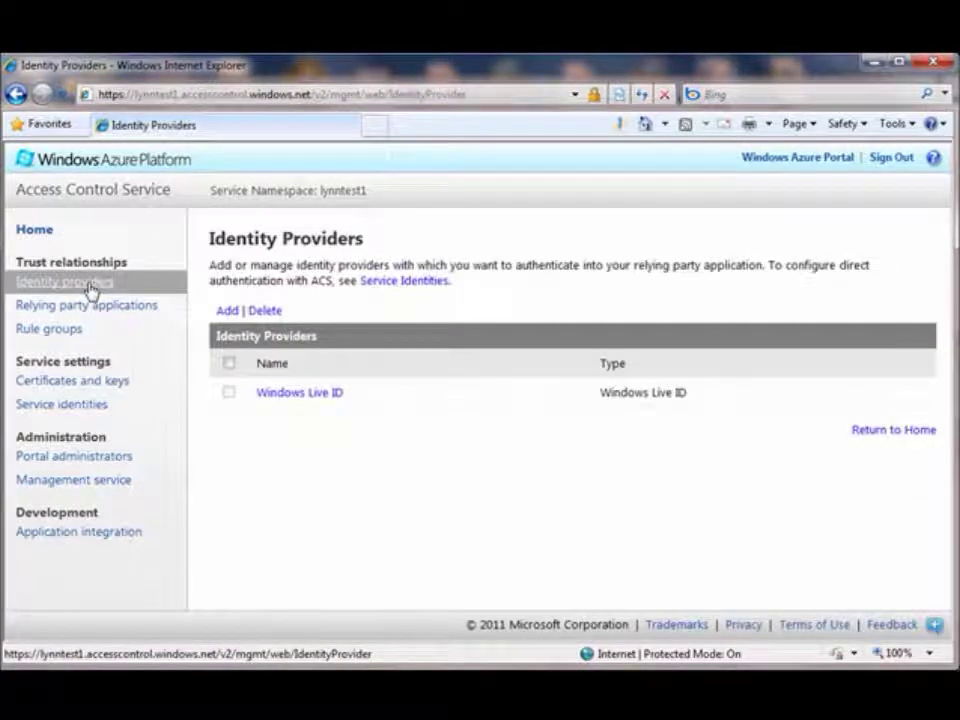
left_click(89, 308)
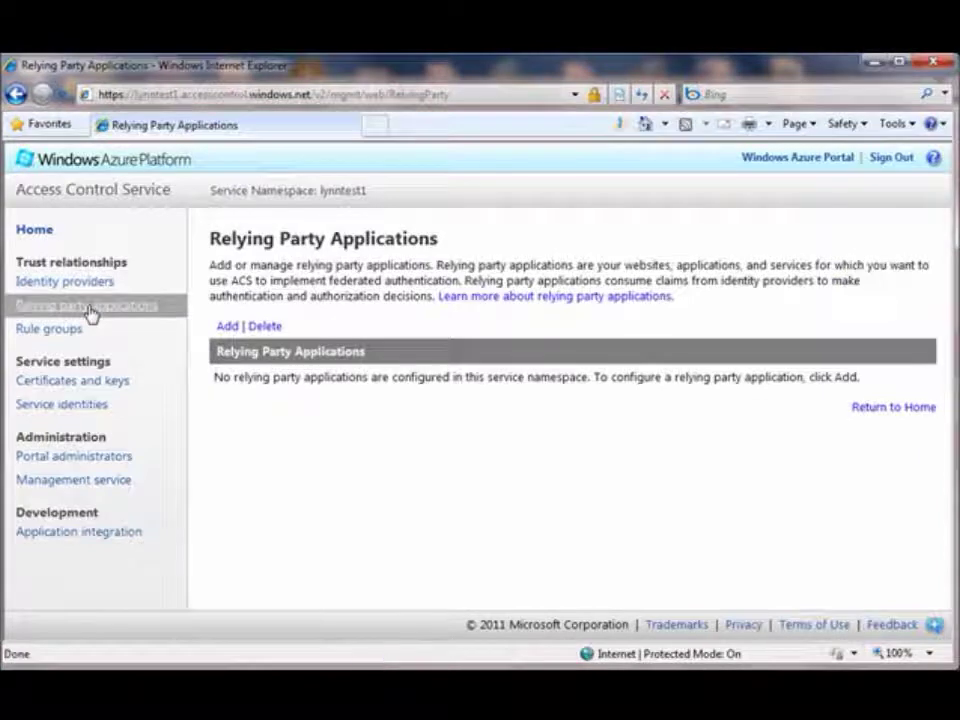
left_click(75, 333)
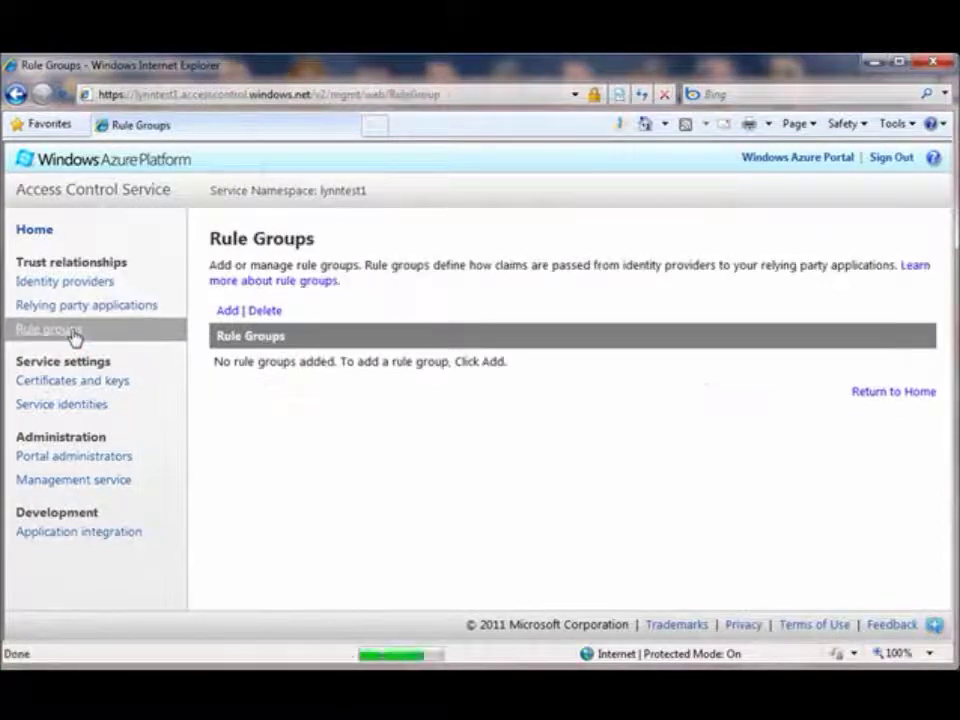
left_click(110, 390)
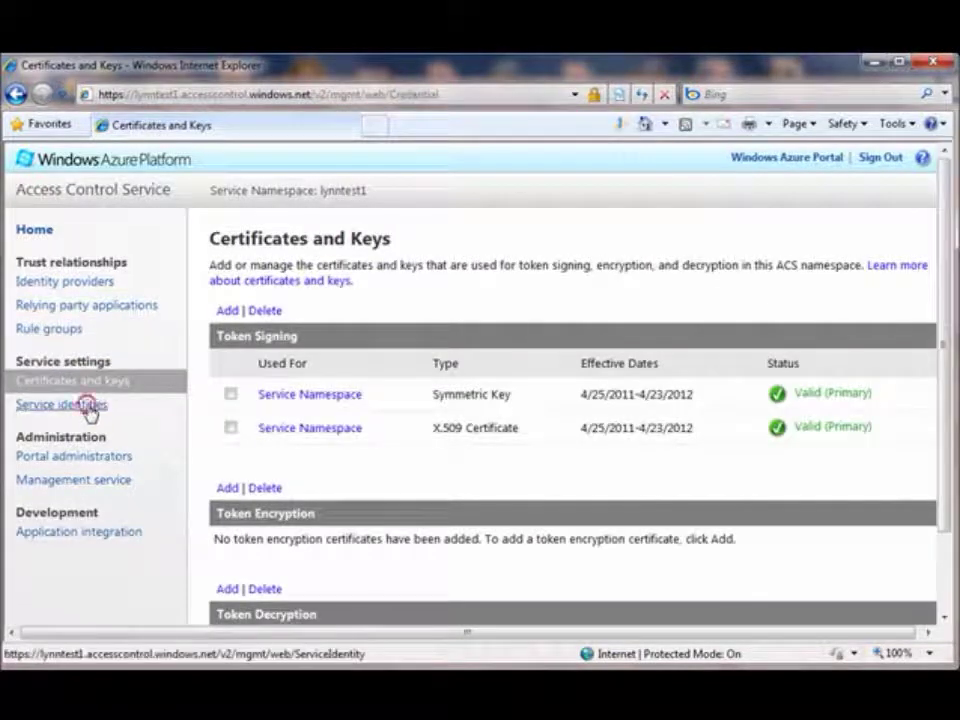
left_click(88, 405)
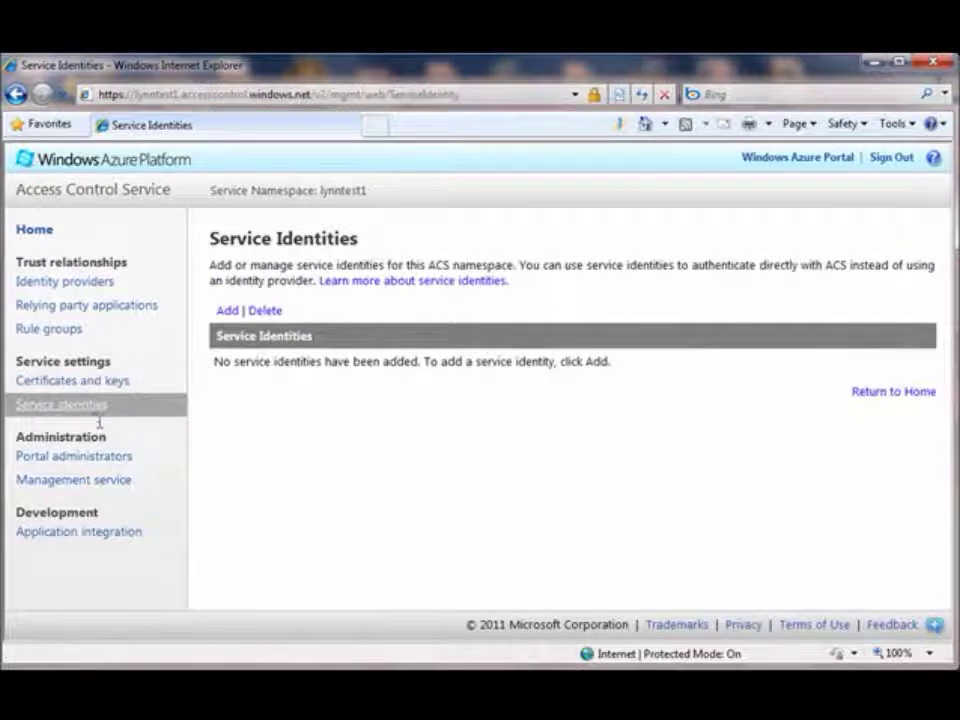
left_click(112, 458)
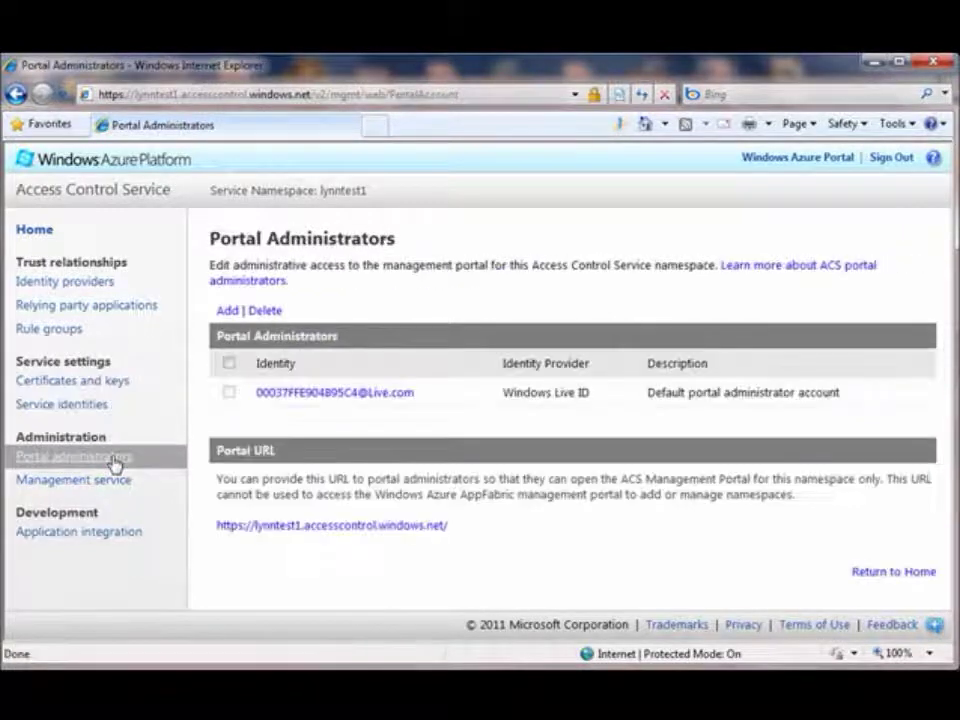
left_click(117, 481)
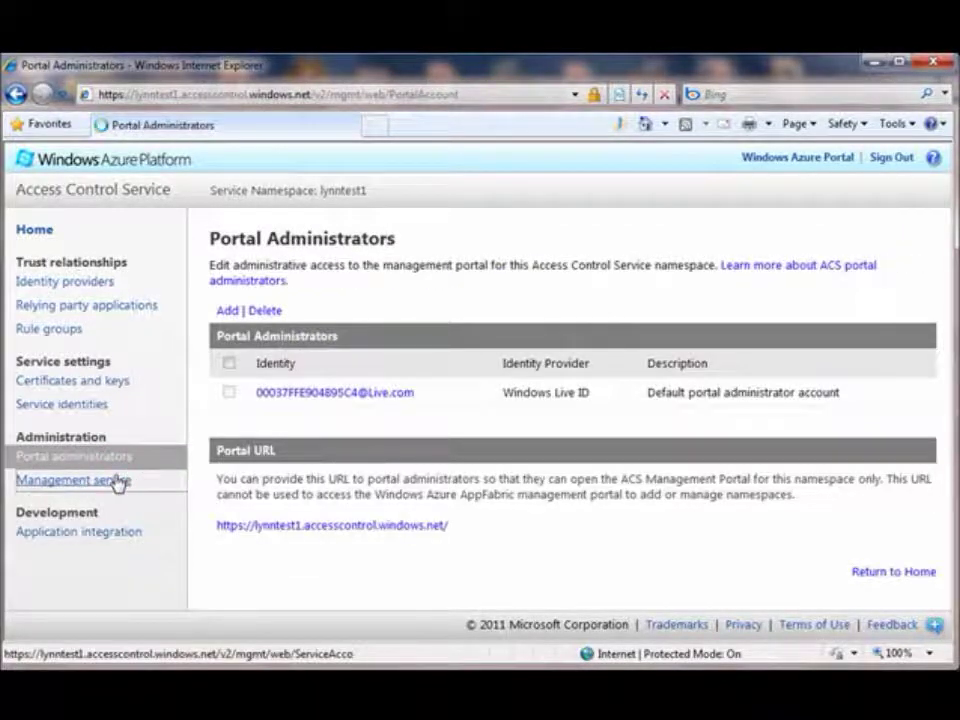
left_click(119, 534)
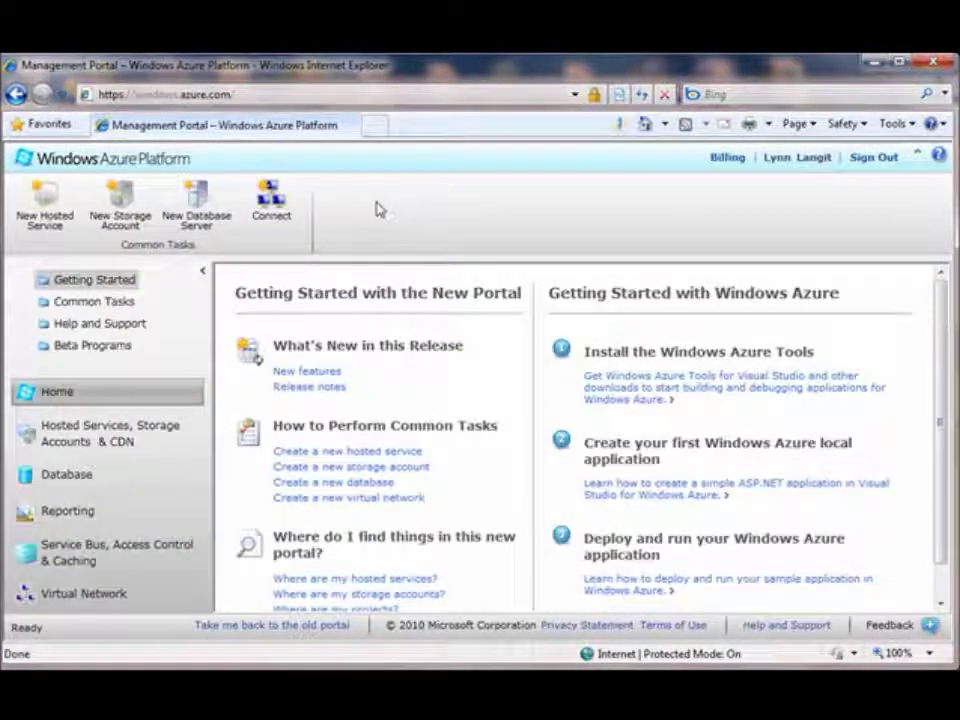
- Open Windows Azure Connect and show the subscription's Groups and Roles
left_click(270, 205)
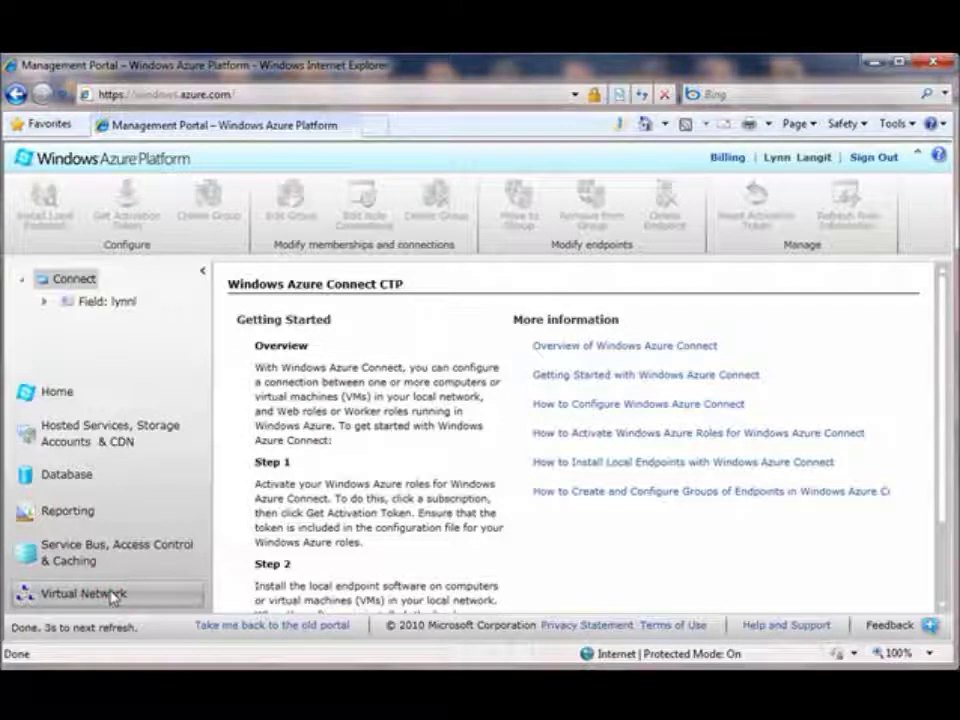
left_click(43, 301)
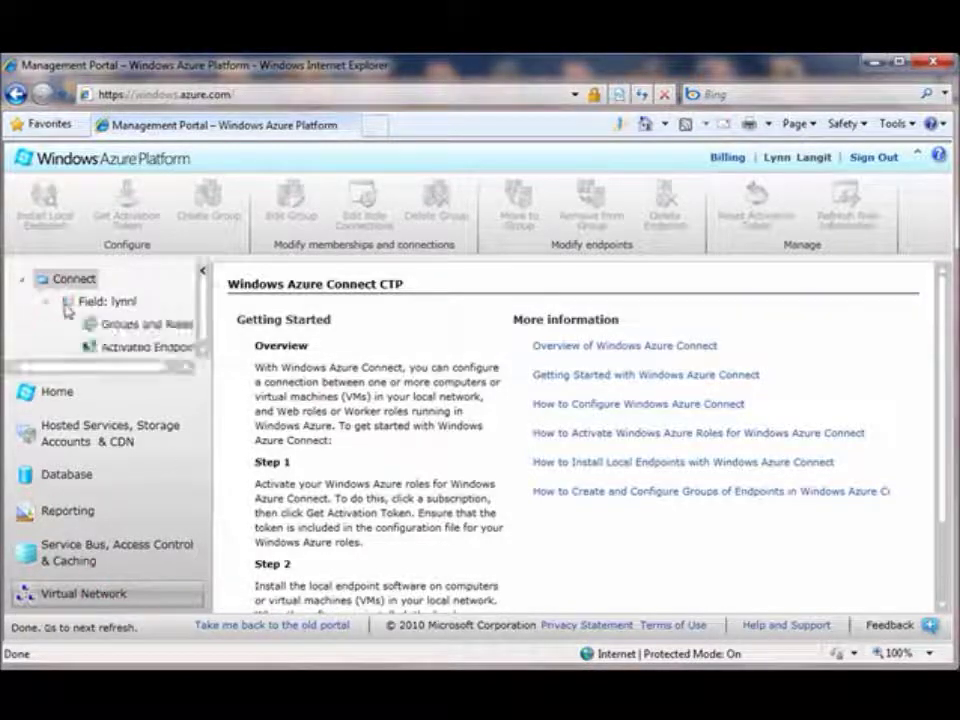
left_click_drag(75, 368, 111, 369)
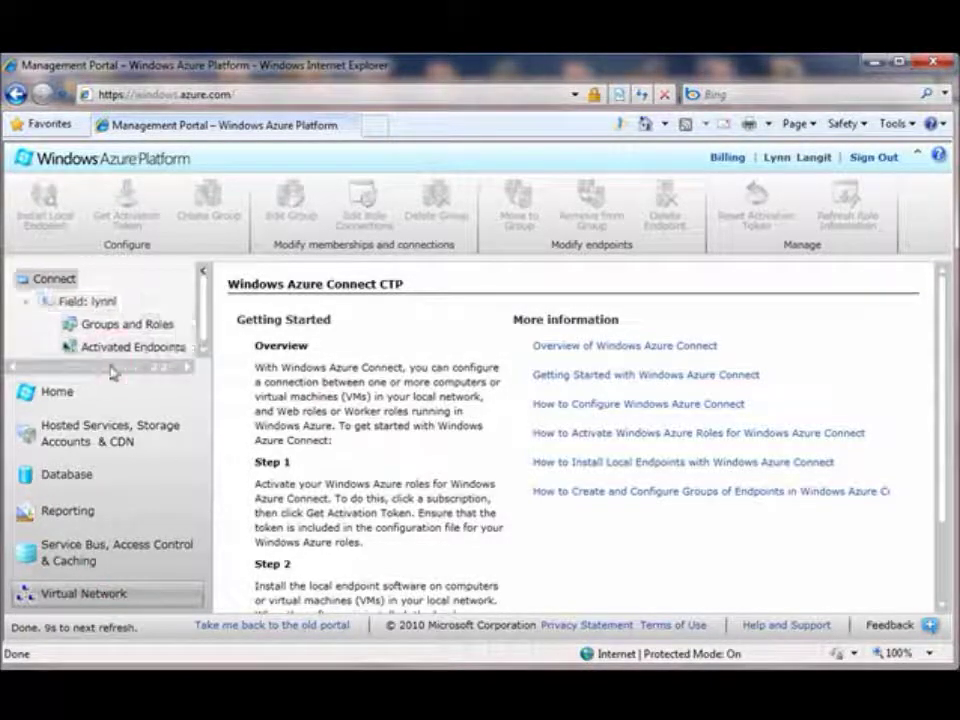
left_click(133, 326)
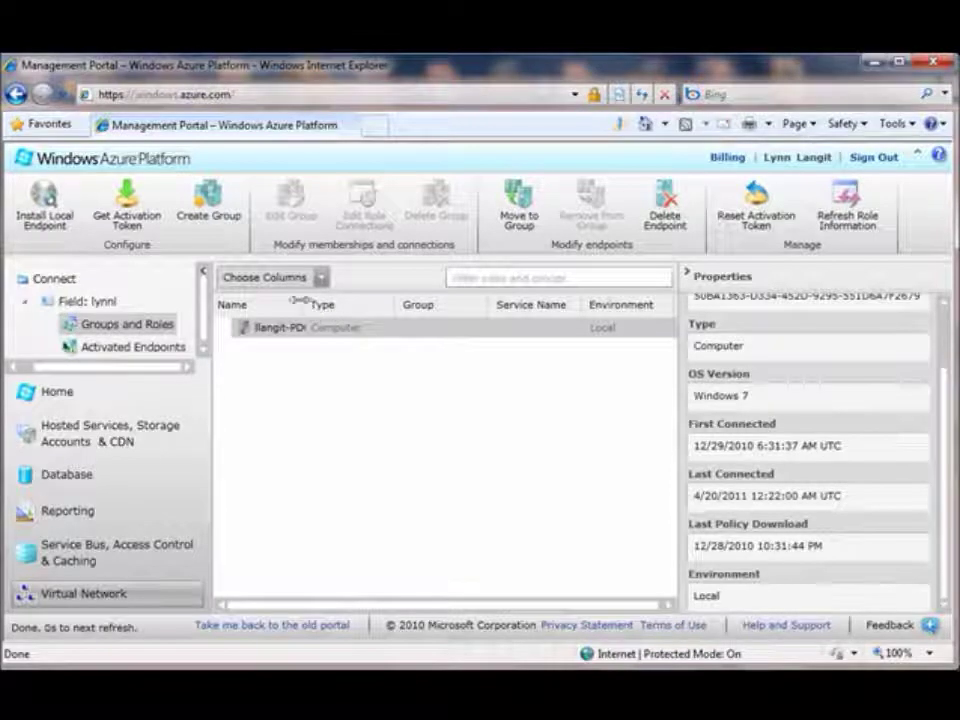
- Widen the Name column to reveal the local computer endpoint, then begin a new endpoint group
left_click(334, 300)
left_click_drag(334, 300, 355, 300)
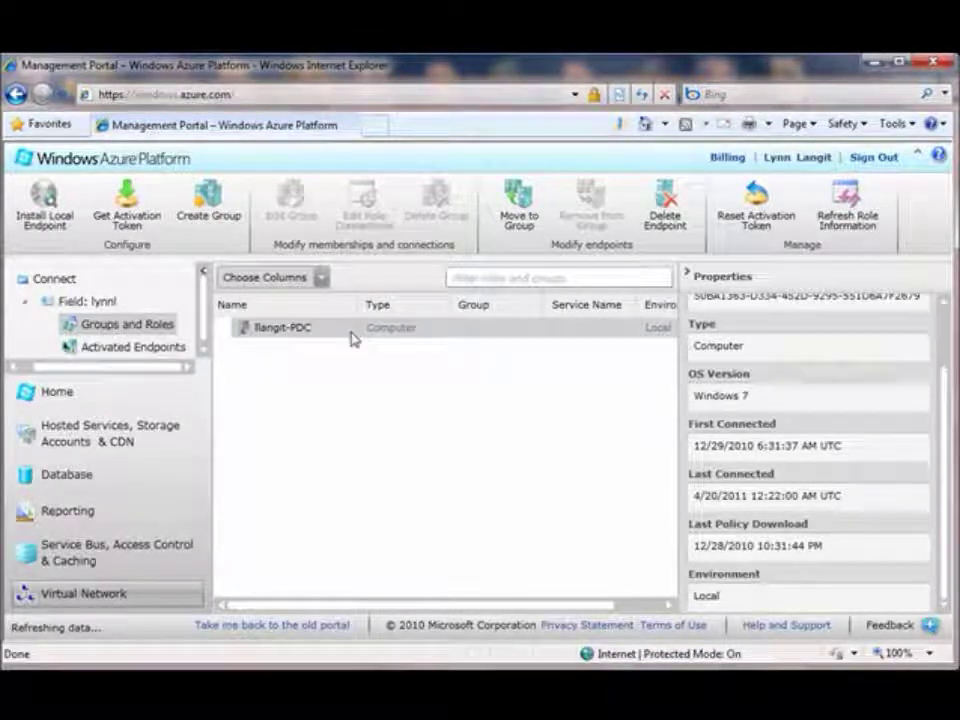
left_click_drag(952, 465, 943, 369)
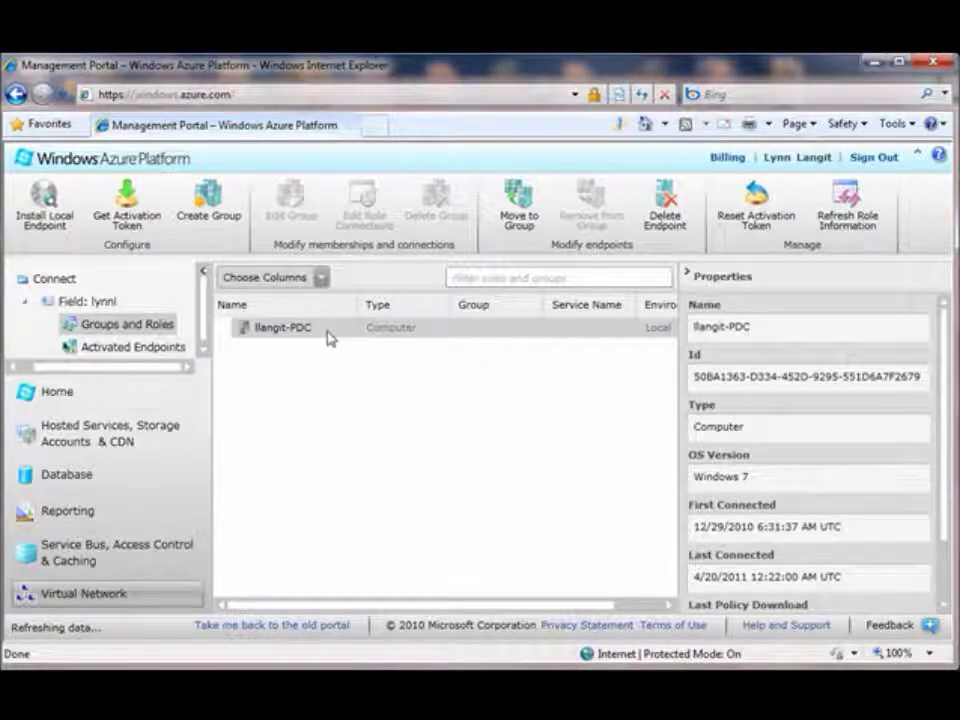
left_click(212, 212)
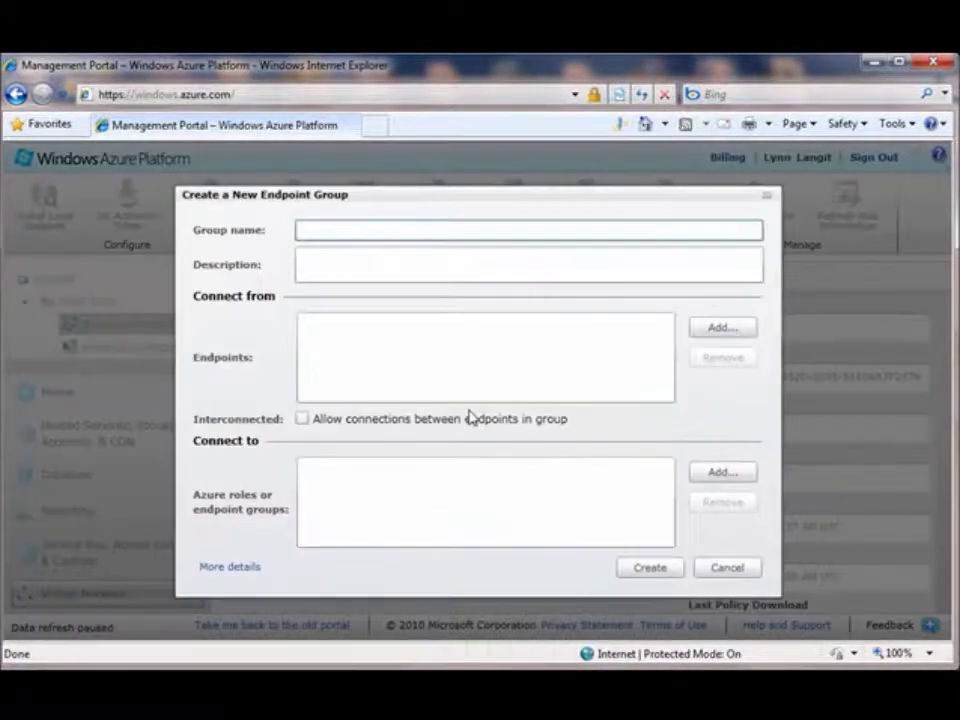
- Cancel the new endpoint group and try Move to Group, dismissing the no-groups message
type("LynnTest")
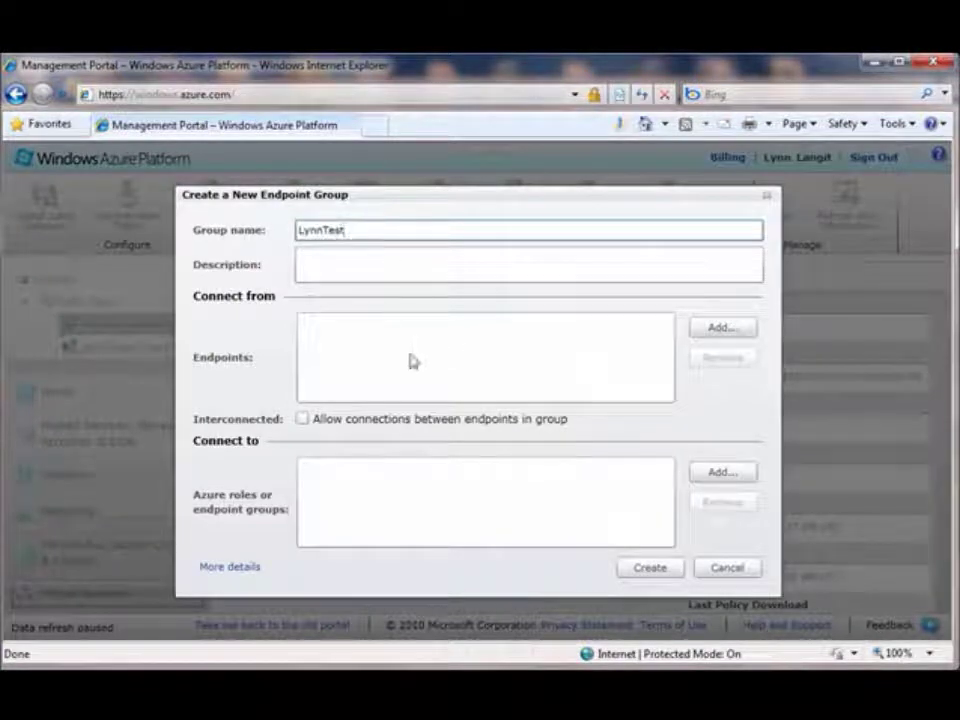
left_click(721, 569)
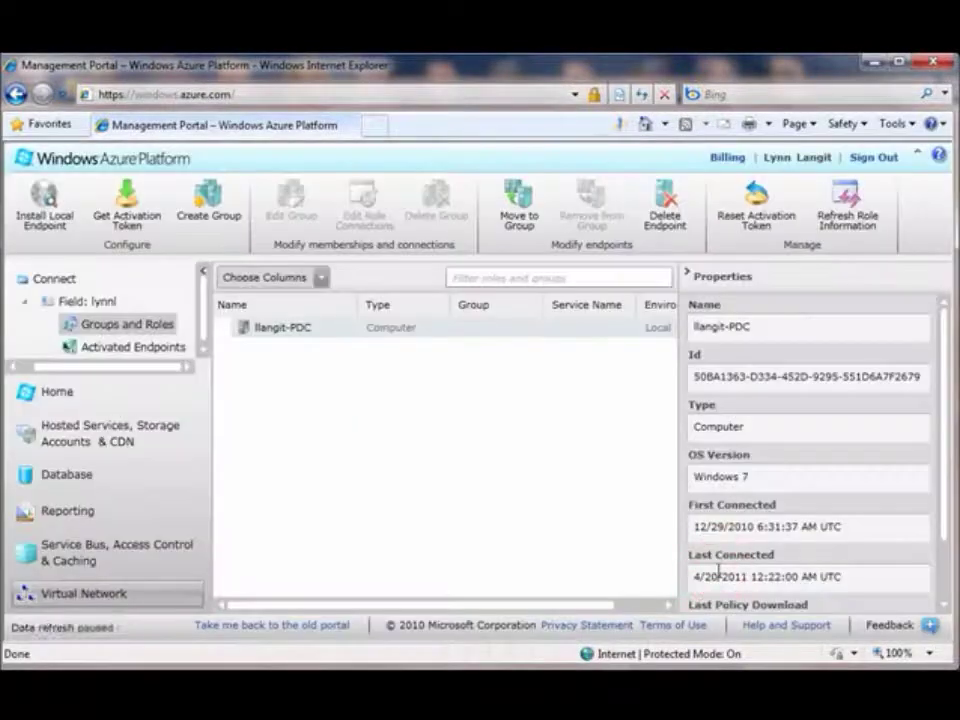
left_click(522, 222)
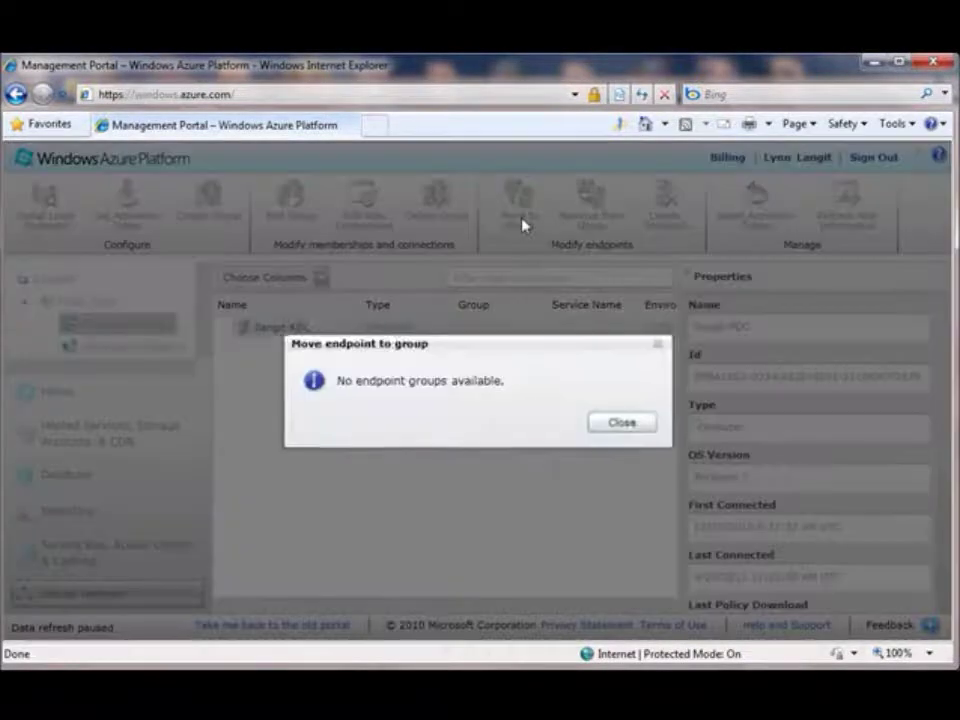
left_click(619, 421)
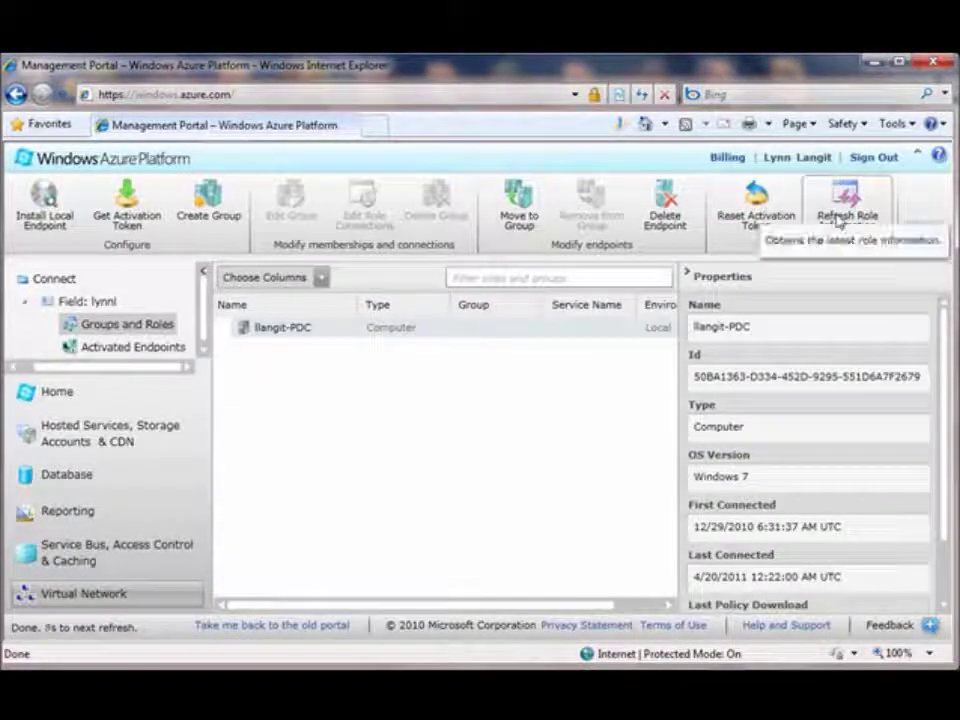
- View the activation token and the local endpoint install link, then show the subscription details
left_click(140, 222)
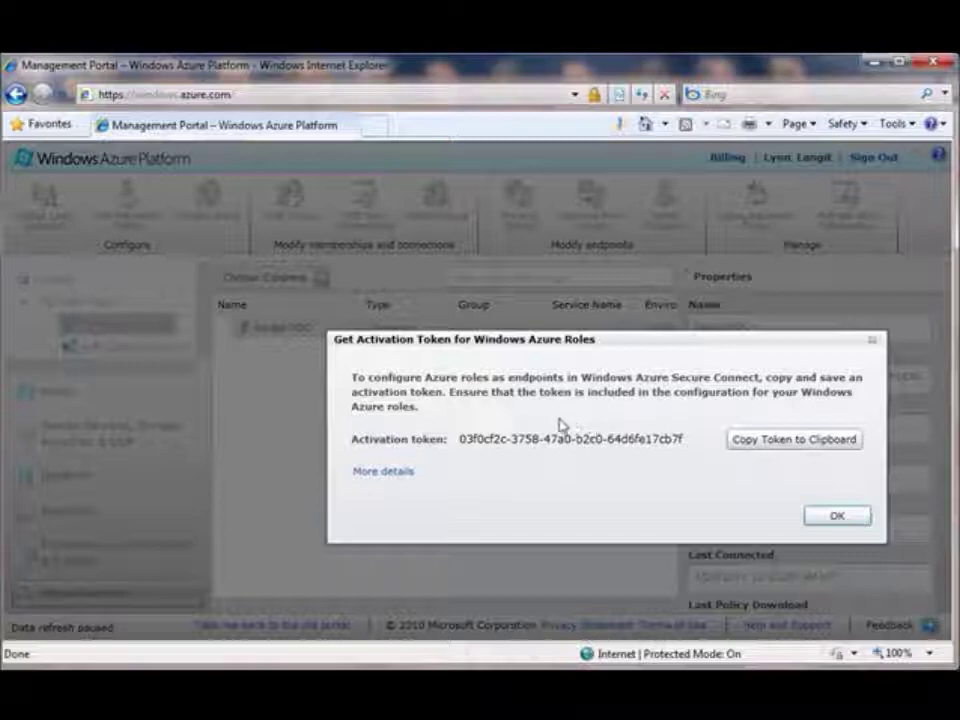
left_click(838, 516)
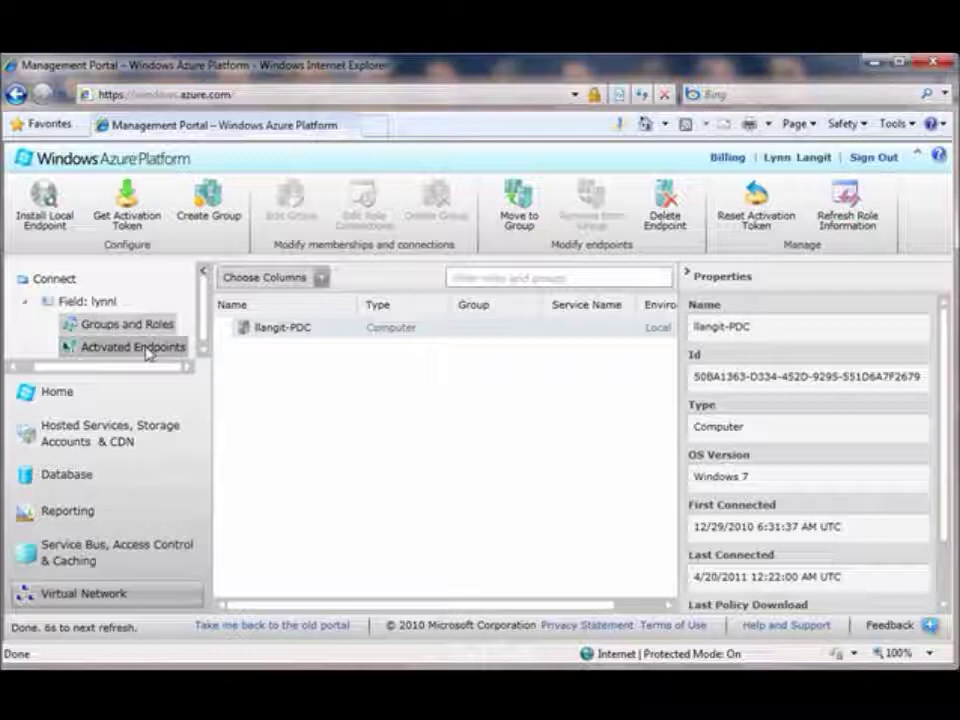
left_click(60, 229)
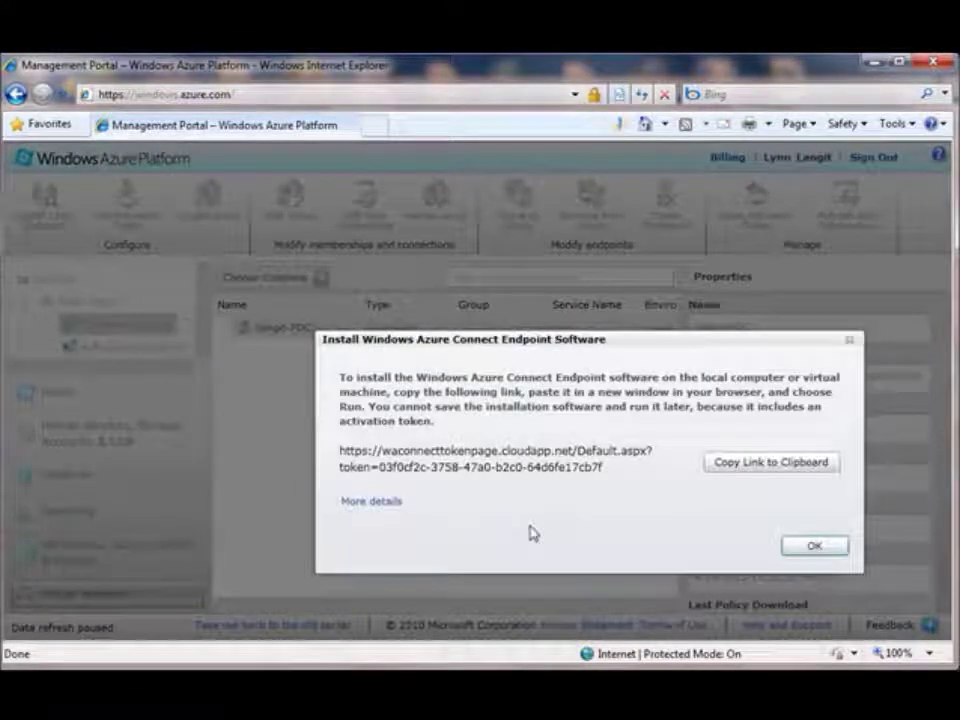
left_click(814, 545)
left_click(112, 306)
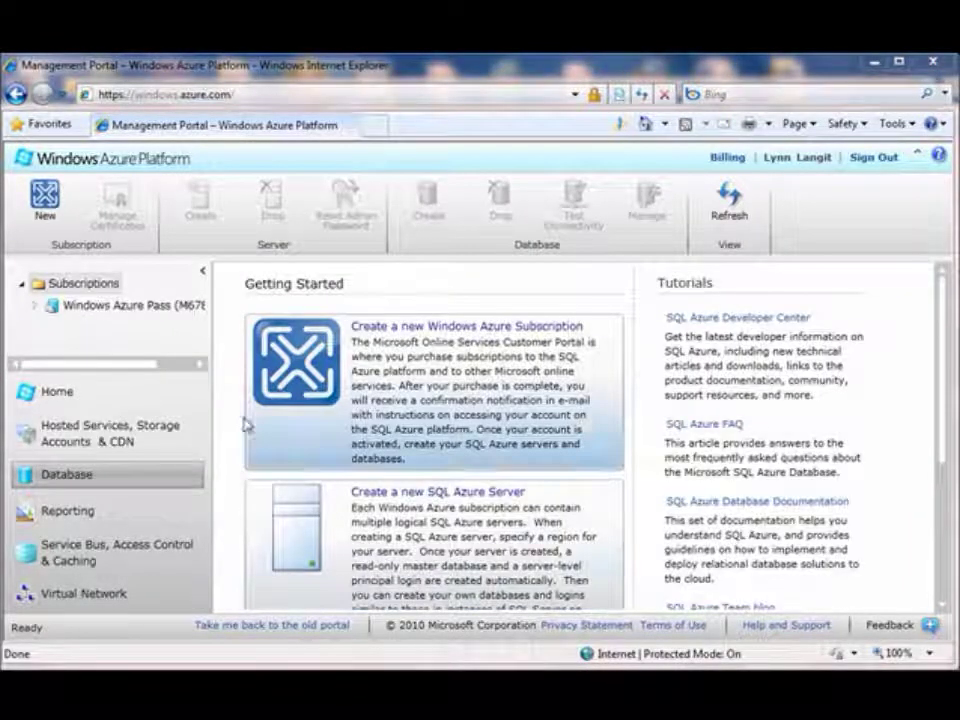
- Expand the subscription and server to reach the server home page, briefly checking its Firewall Rules
left_click(34, 309)
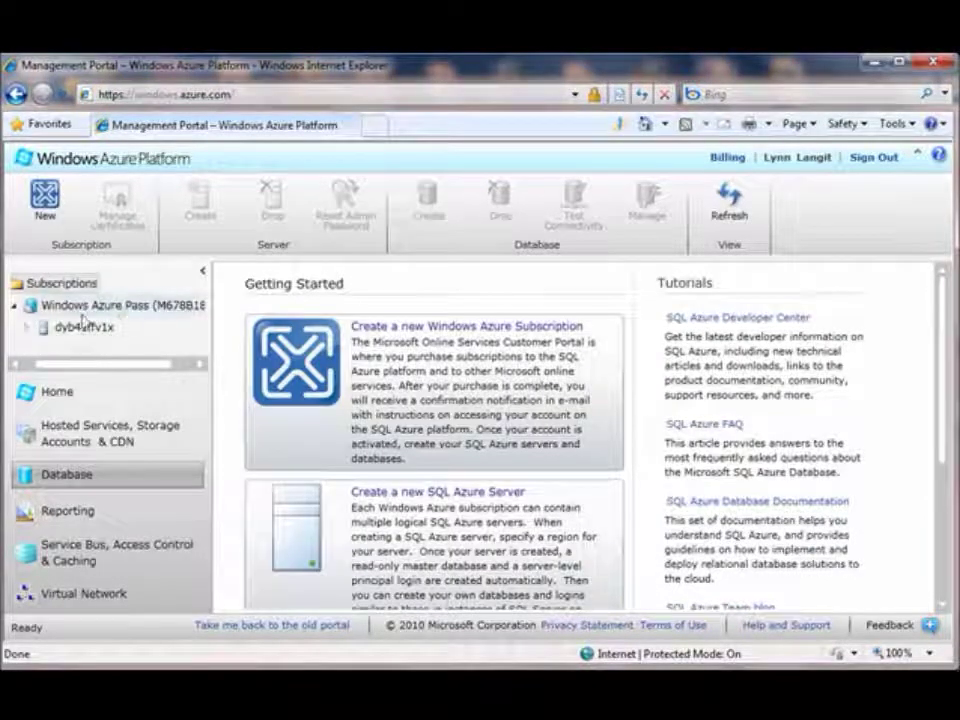
left_click(27, 326)
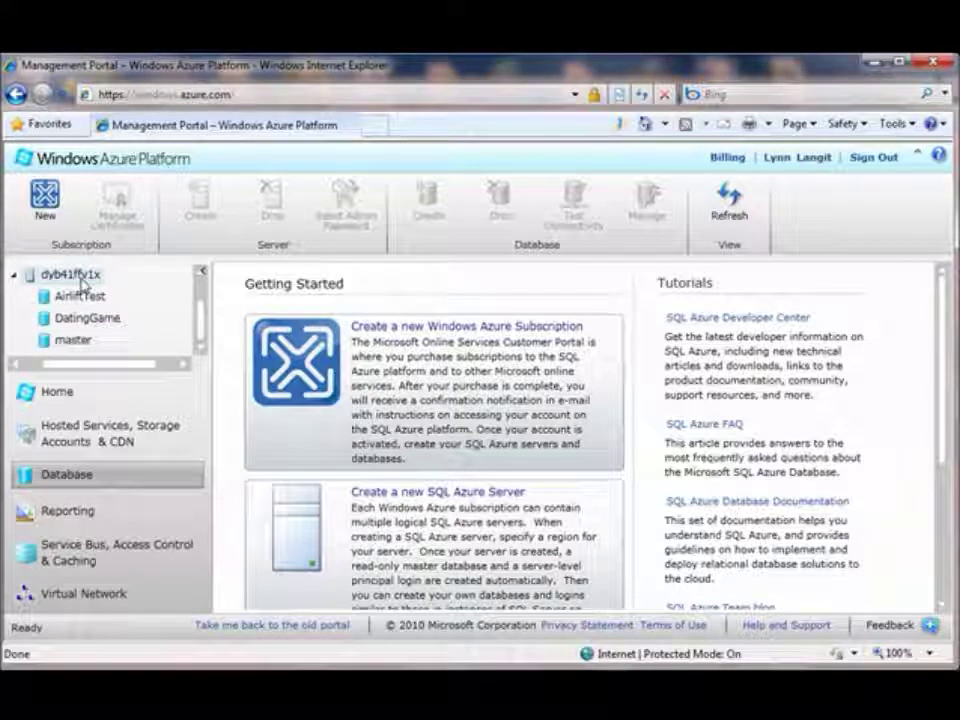
left_click(80, 295)
left_click(88, 274)
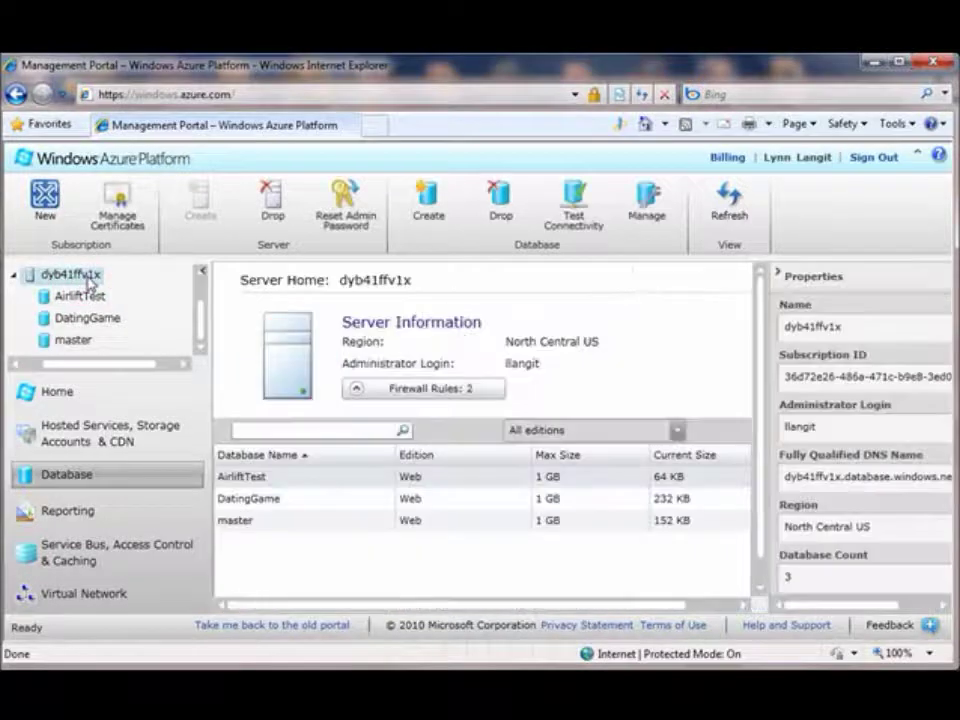
left_click(355, 392)
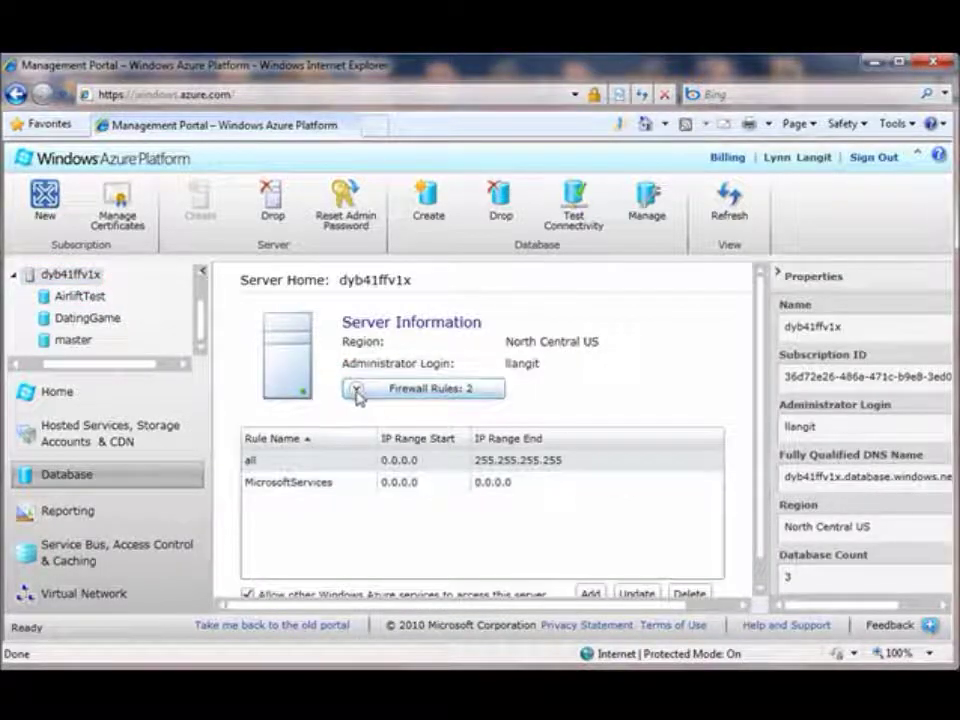
left_click(356, 390)
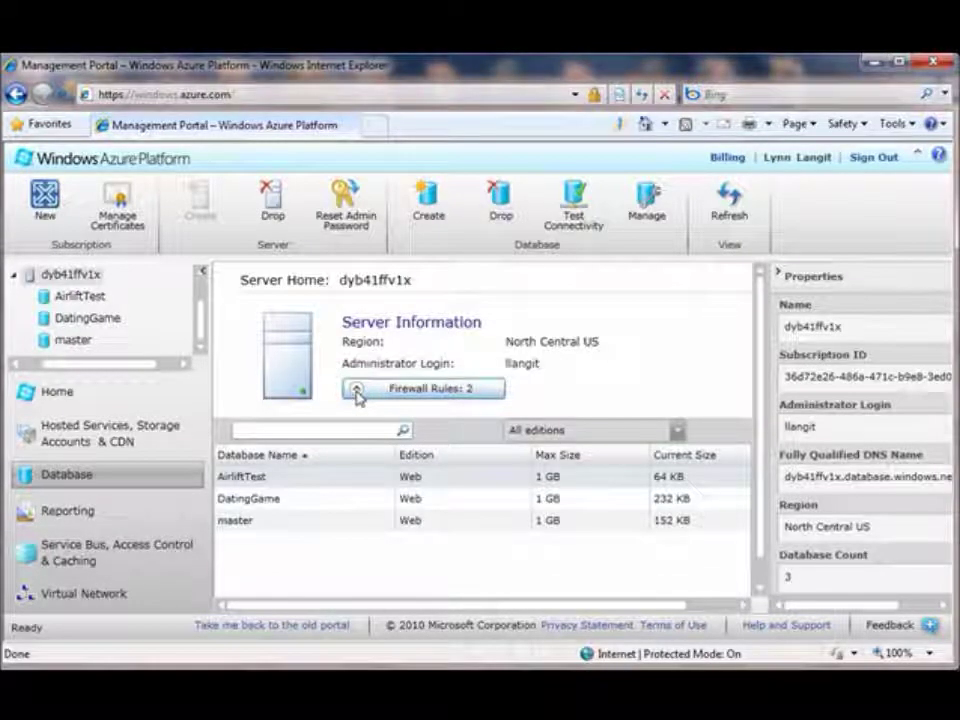
- Start a new database named LynnTest with Web edition and 1 GB maximum size
left_click(427, 205)
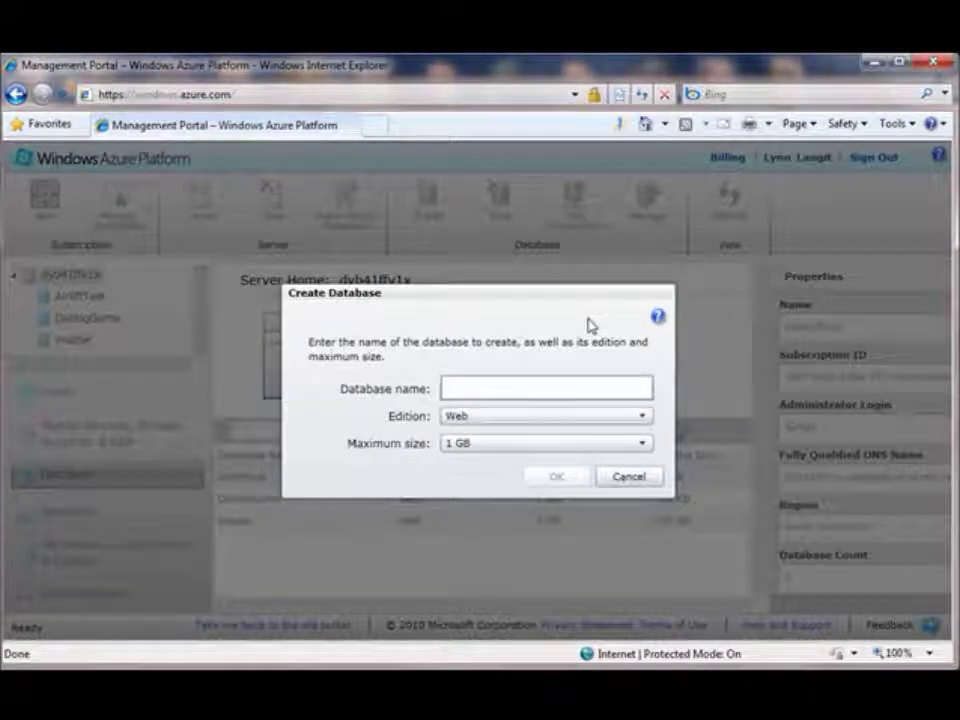
type("LynnTest")
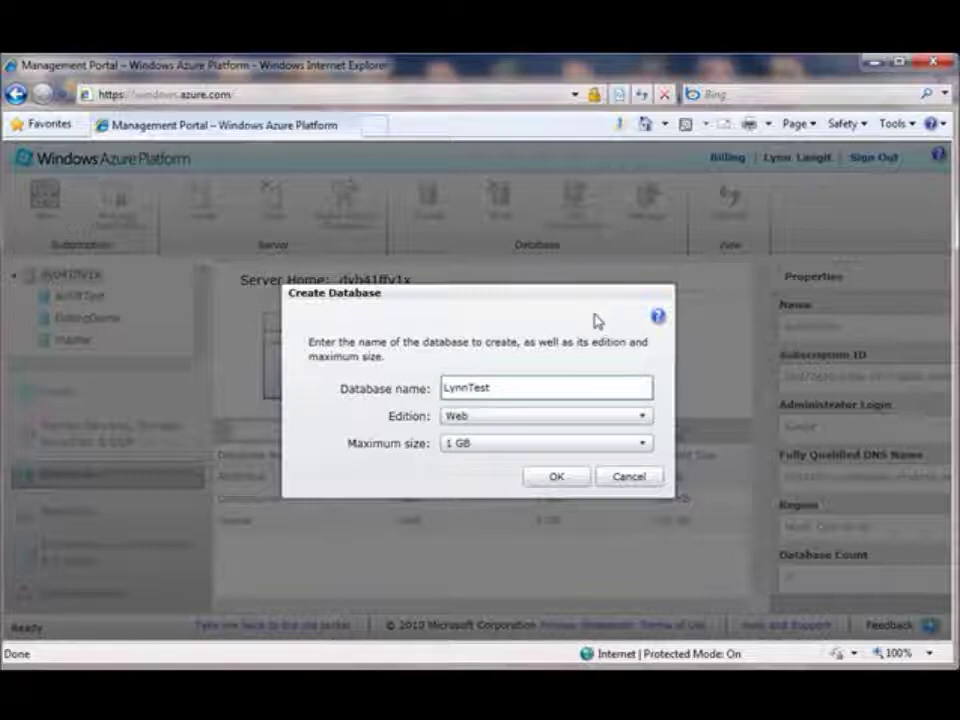
left_click(646, 422)
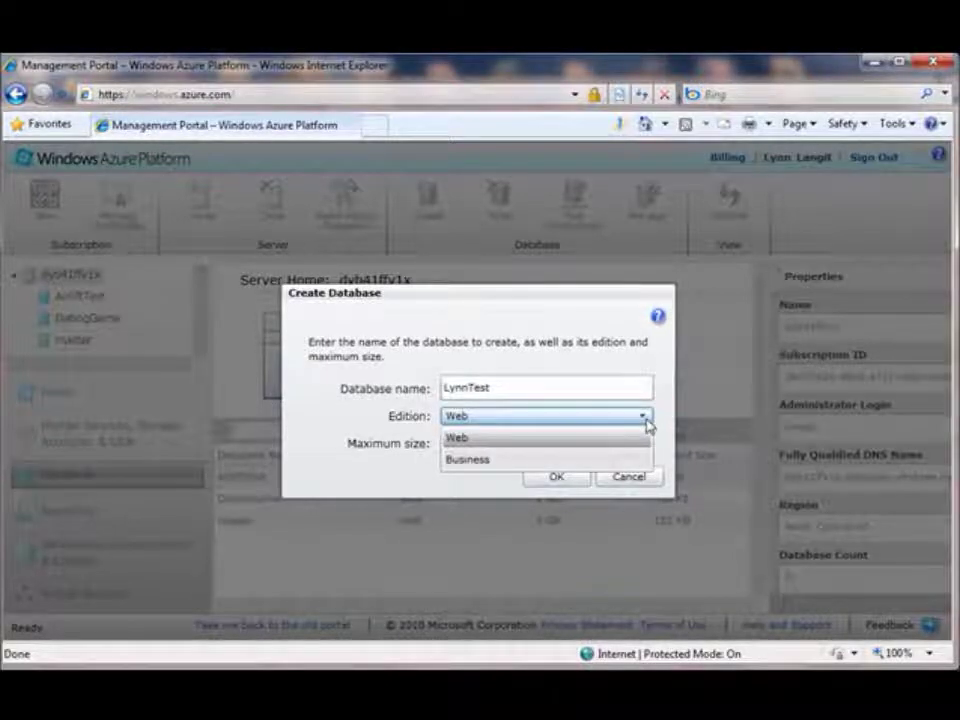
left_click(643, 437)
left_click(644, 446)
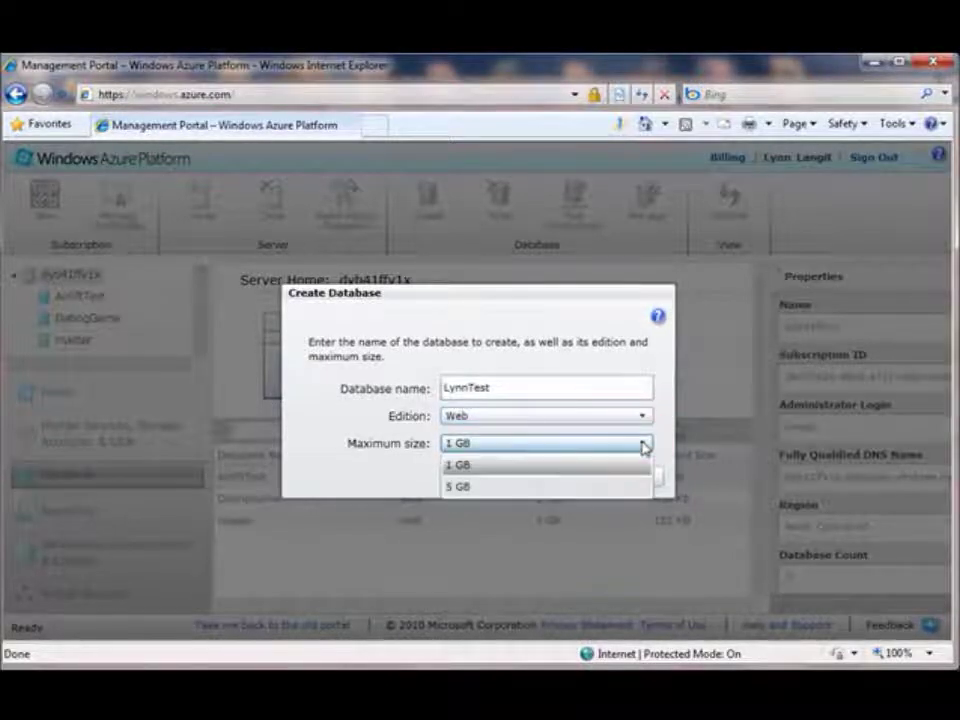
left_click(644, 446)
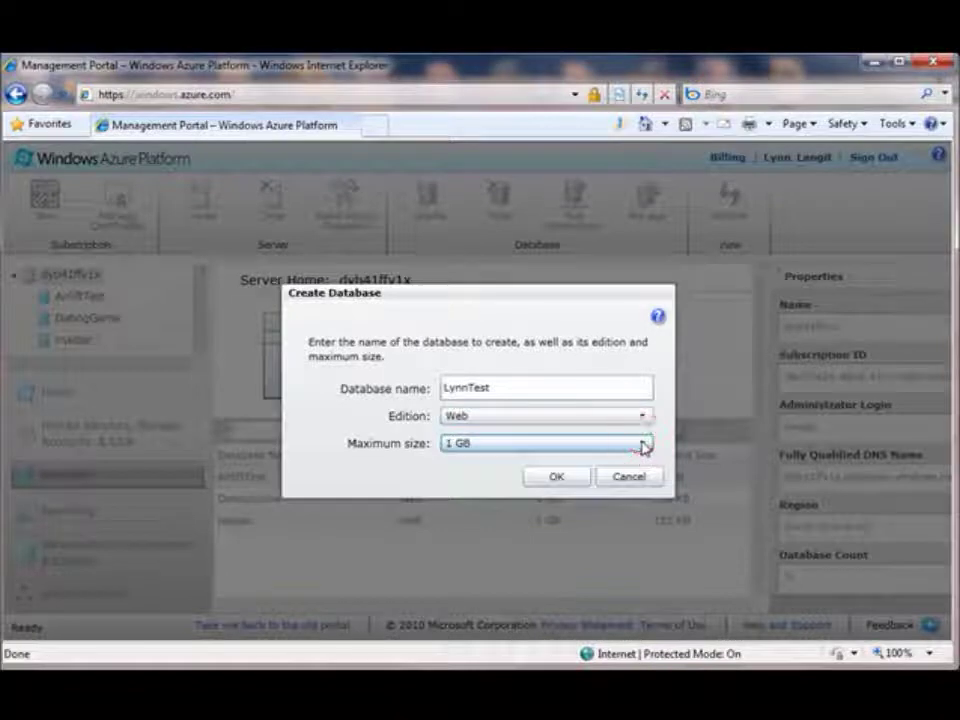
- Confirm, dismiss the quota-exceeded error, cancel, then start a connectivity test for DatingGame
left_click(556, 479)
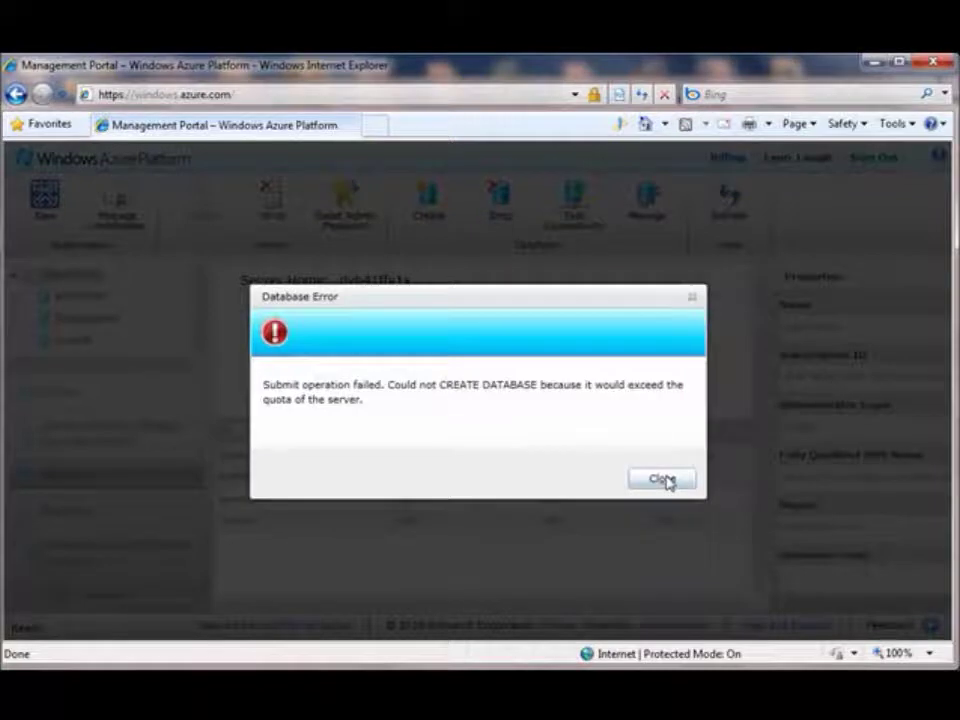
left_click(665, 479)
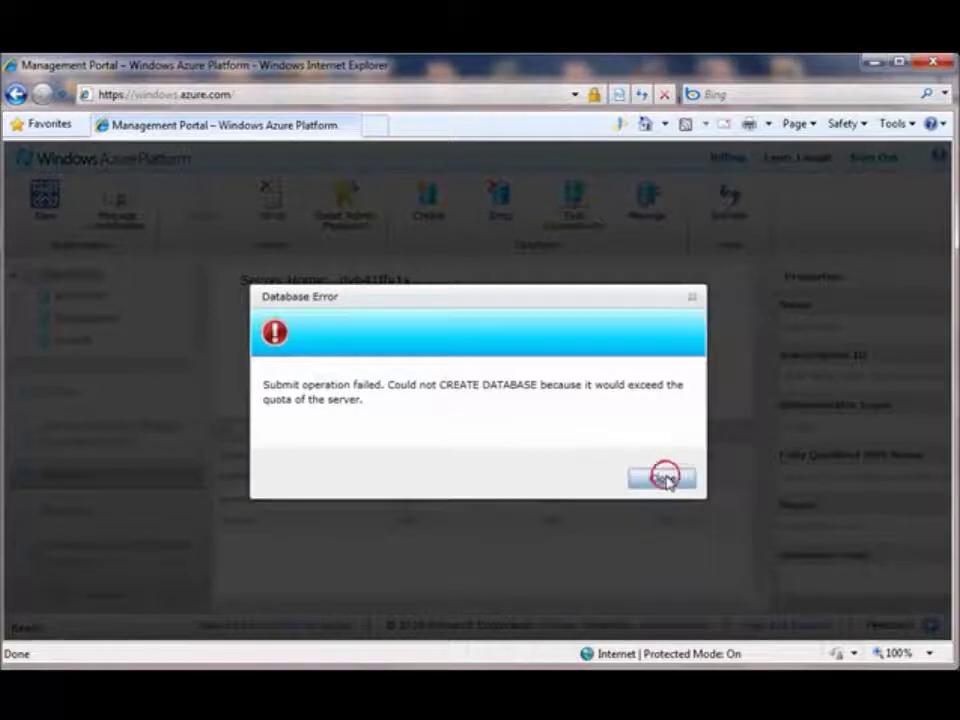
left_click(627, 476)
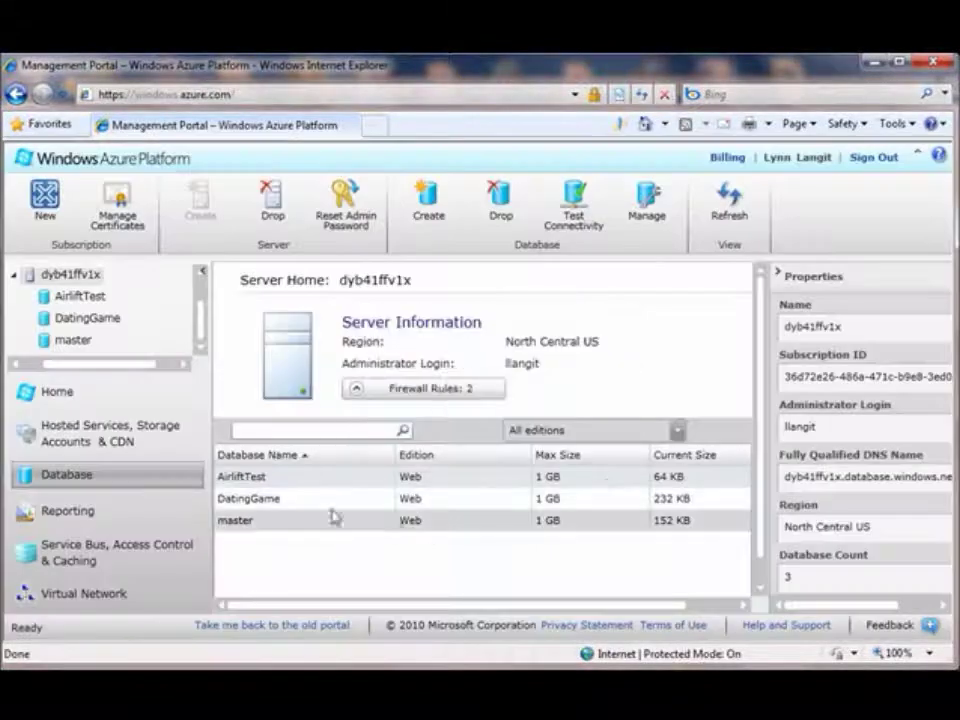
left_click(336, 505)
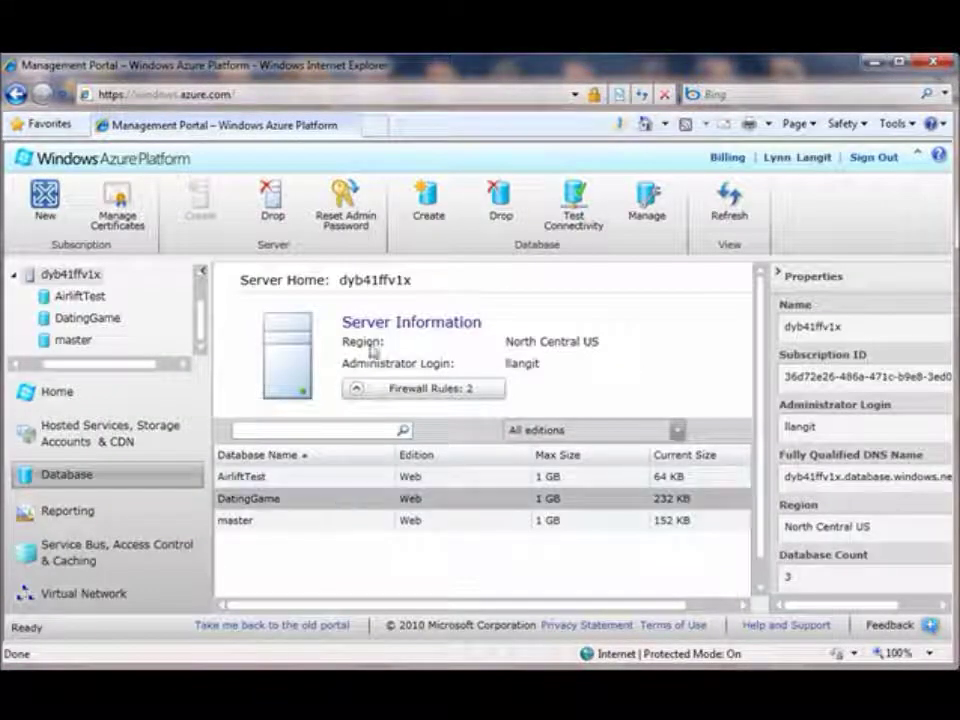
left_click(573, 206)
- Test the DatingGame login with the password, retry after editing it, and close the test
left_click(495, 424)
type("••••••••")
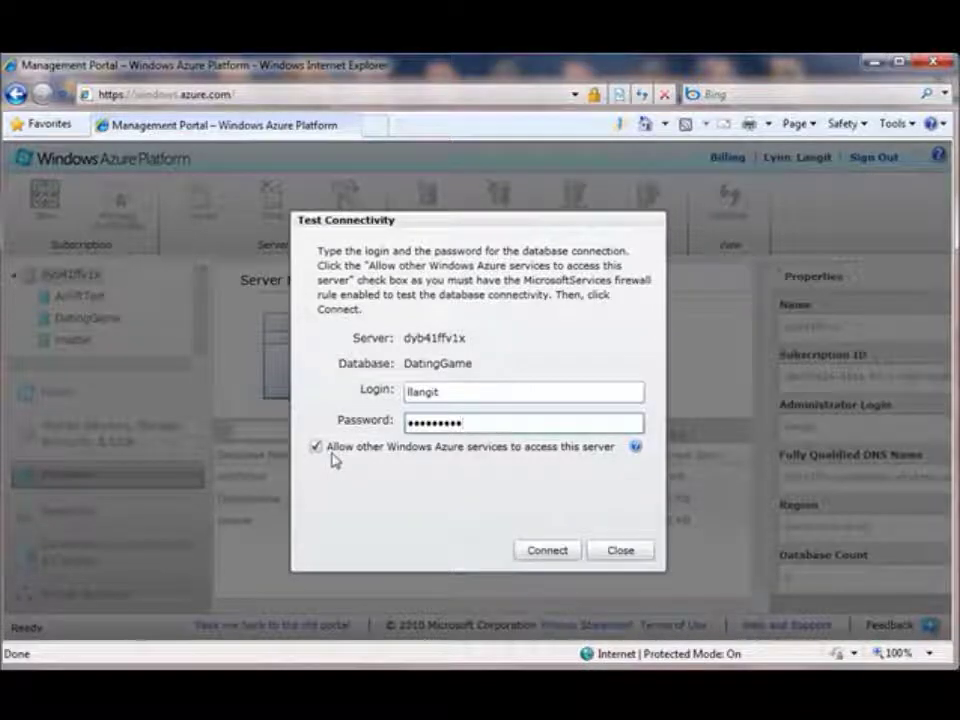
left_click(552, 552)
left_click(470, 423)
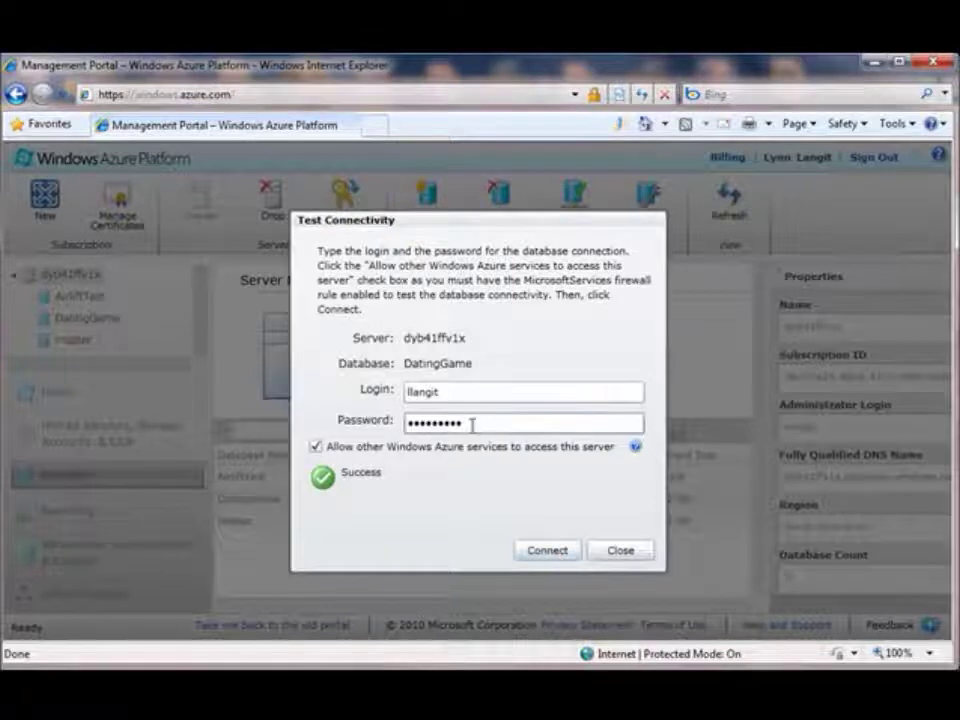
left_click(549, 553)
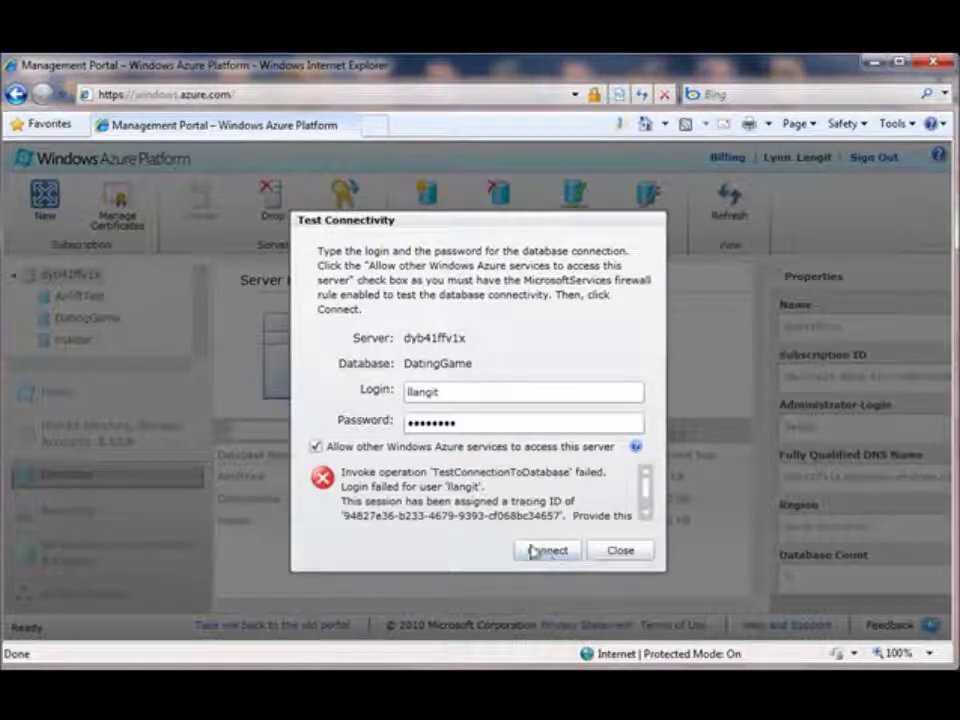
left_click(619, 551)
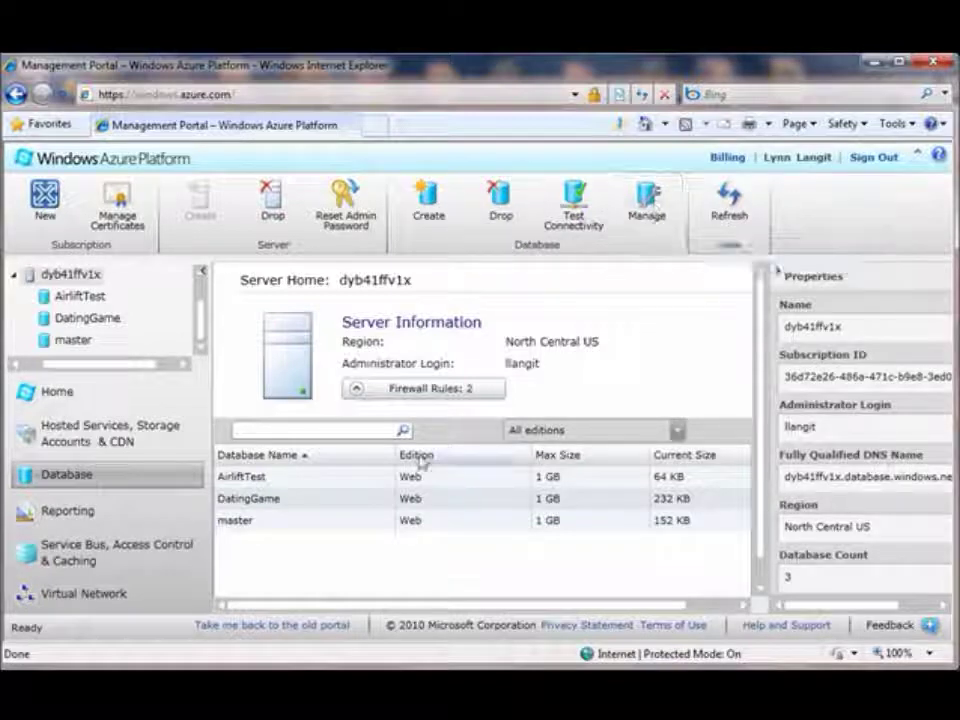
left_click(428, 499)
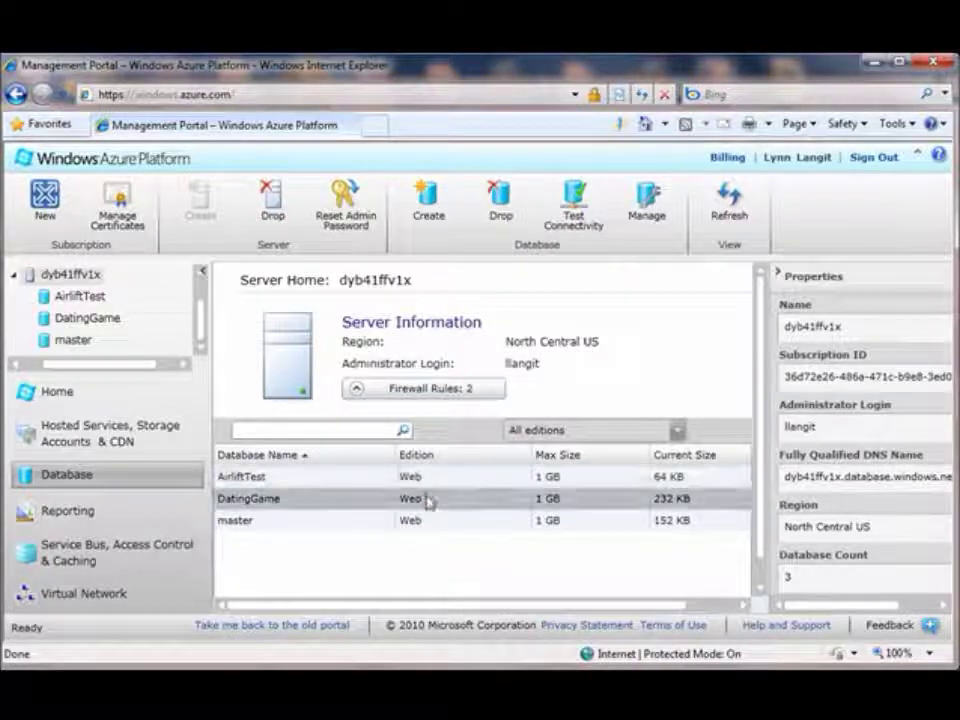
- Sign in to DatingGame in Database Manager with its password and browse the Start Page cards
left_click(650, 204)
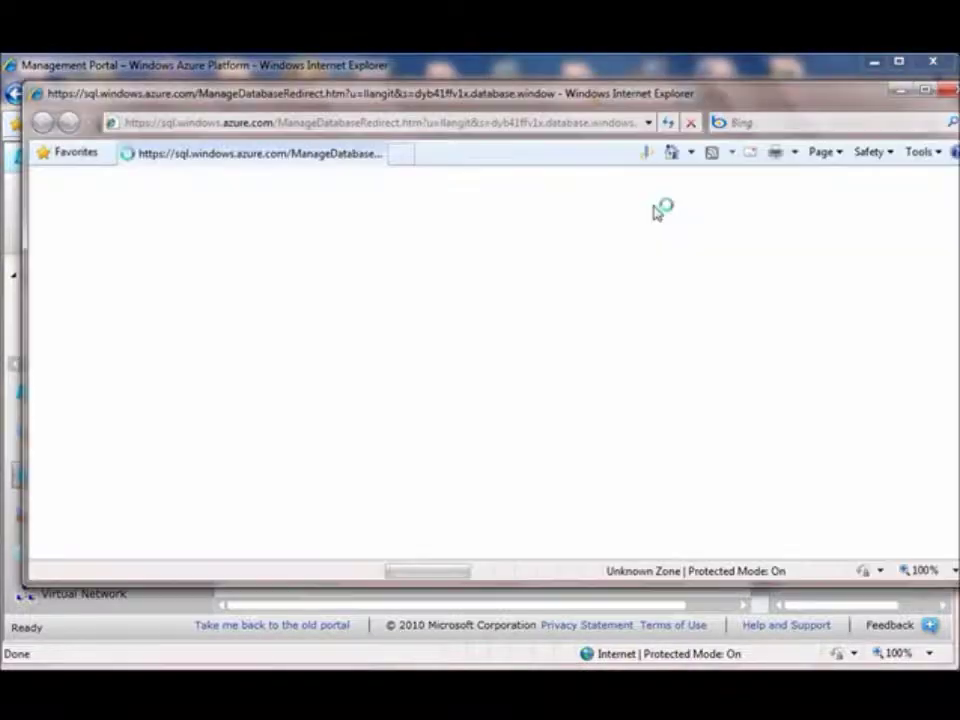
type("•••")
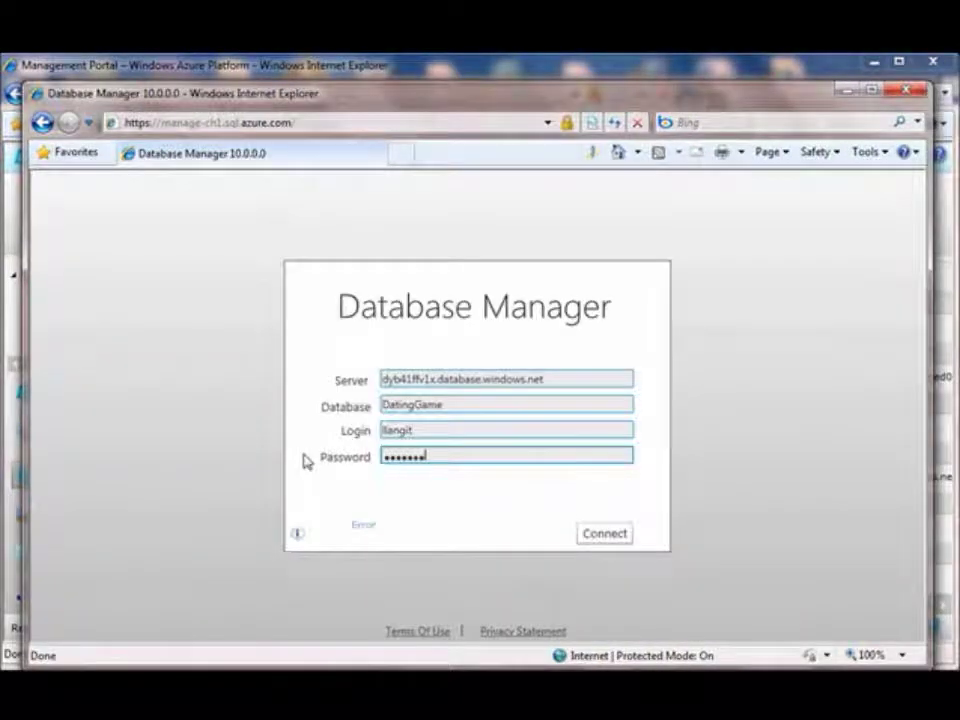
type("••")
left_click(605, 534)
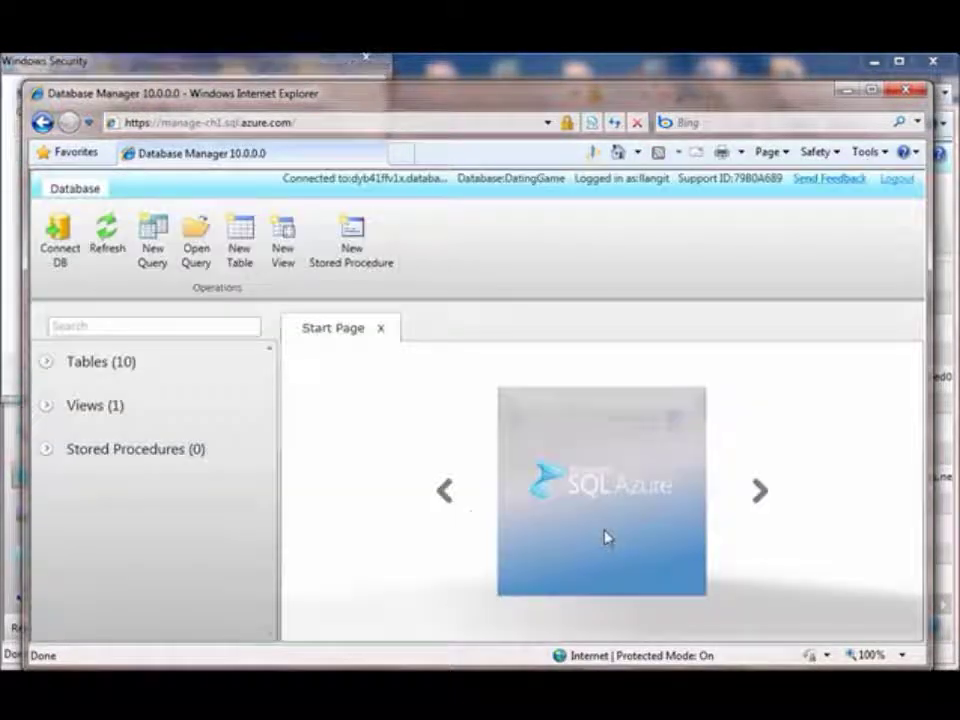
left_click(441, 491)
left_click(442, 491)
left_click(442, 491)
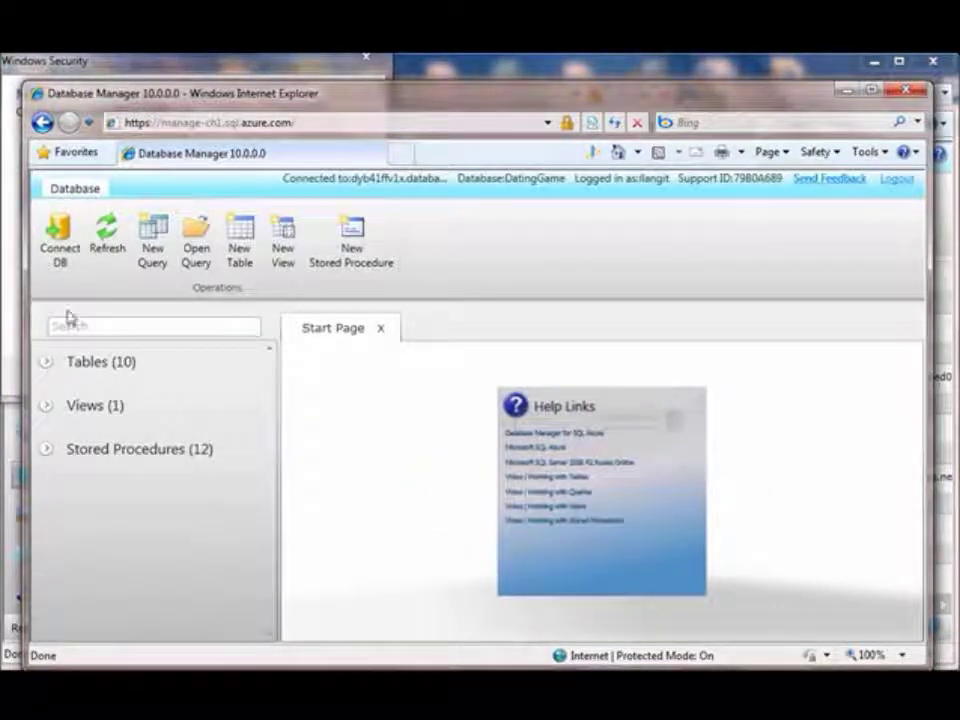
left_click(46, 365)
- View dbo.Boyfriends' design, then its ID, FirstName, LastName and School data rows
left_click(100, 386)
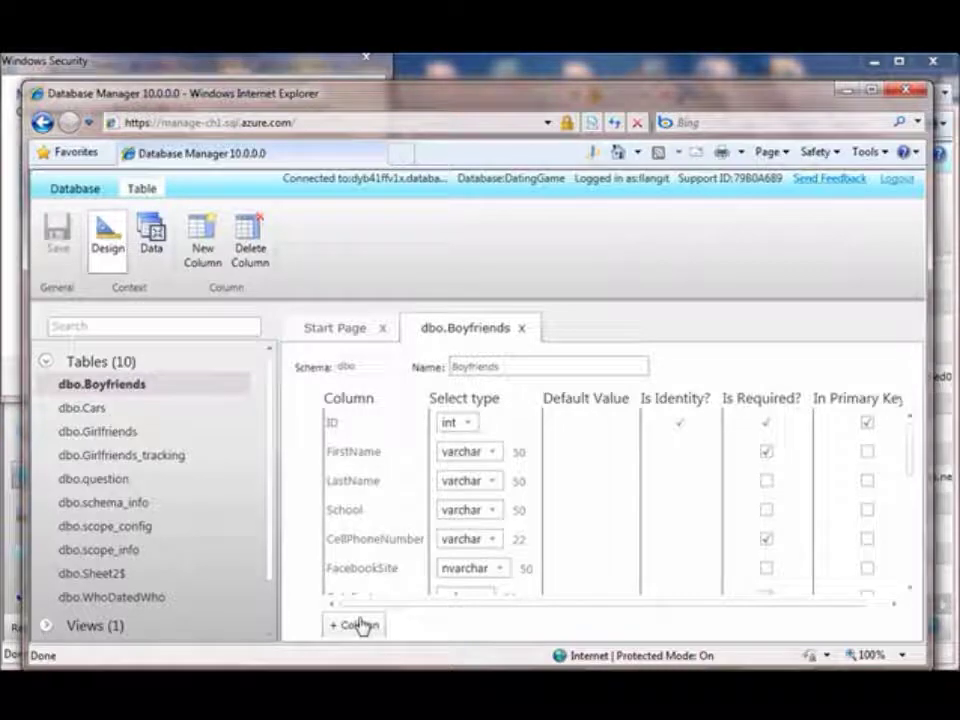
left_click(150, 250)
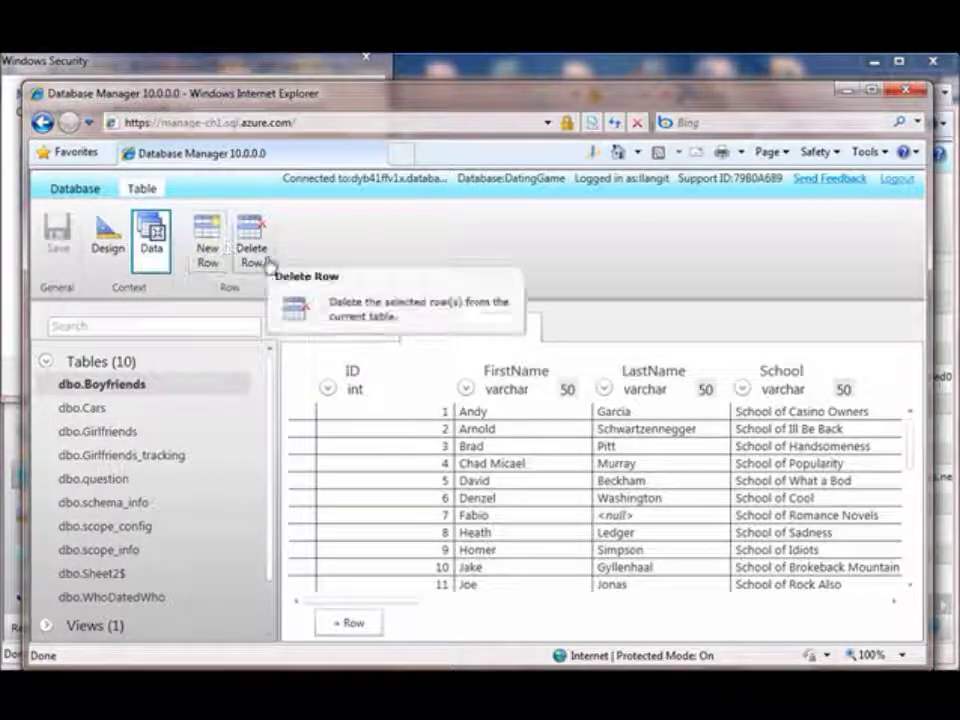
left_click(73, 189)
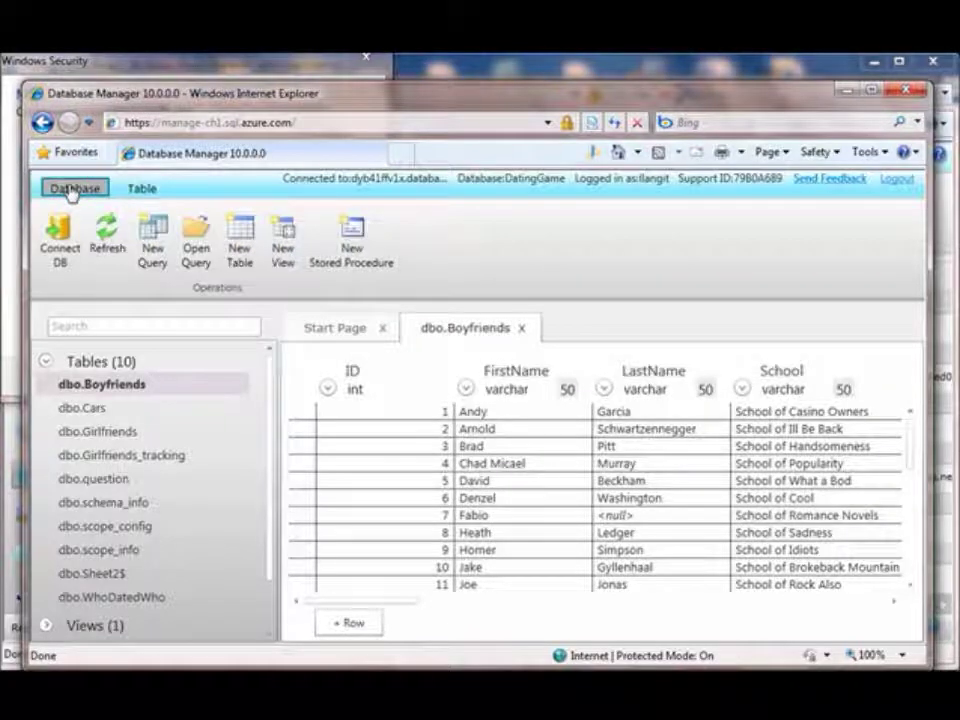
- Write and execute the query SELECT * FROM Boyfriends
left_click(155, 258)
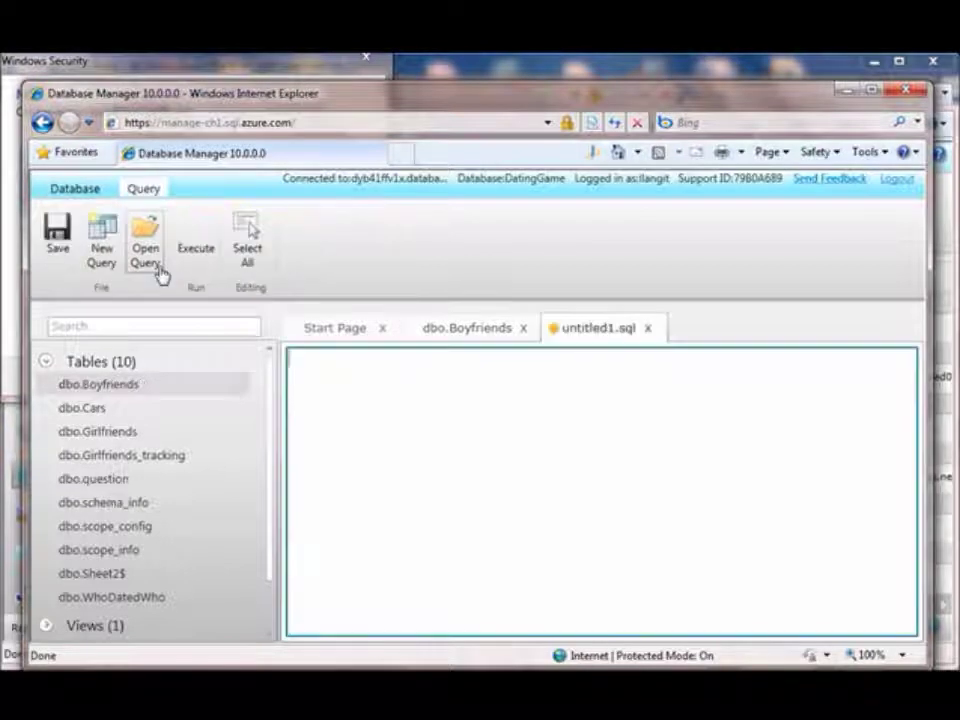
type("SEL")
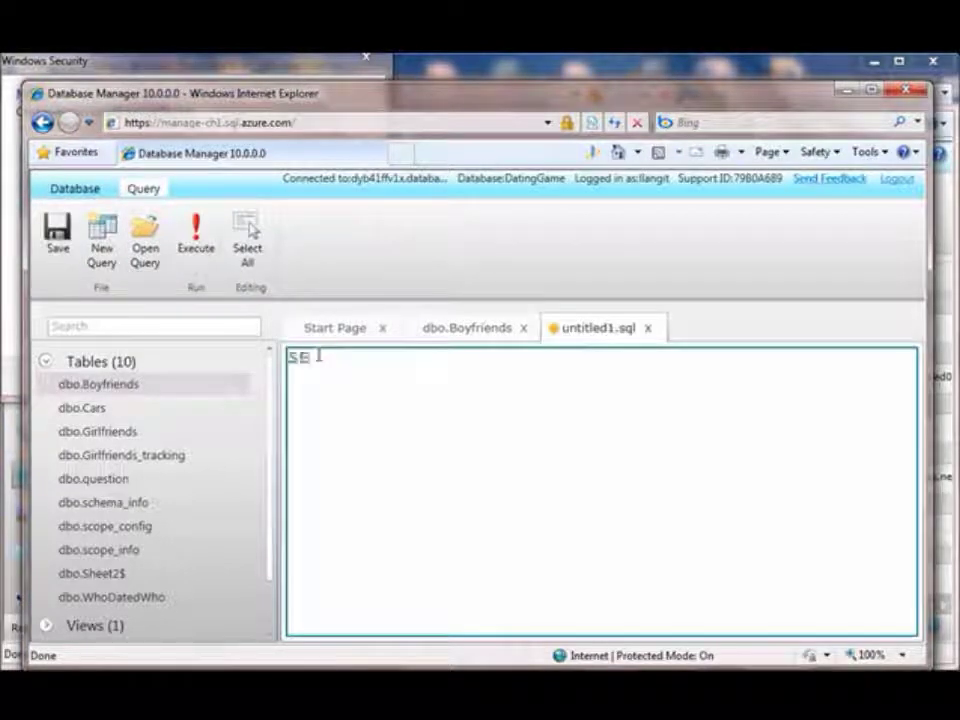
key("BackSpace")
key("BackSpace")
key("BackSpace")
type("LECT * FROM Boyfriends")
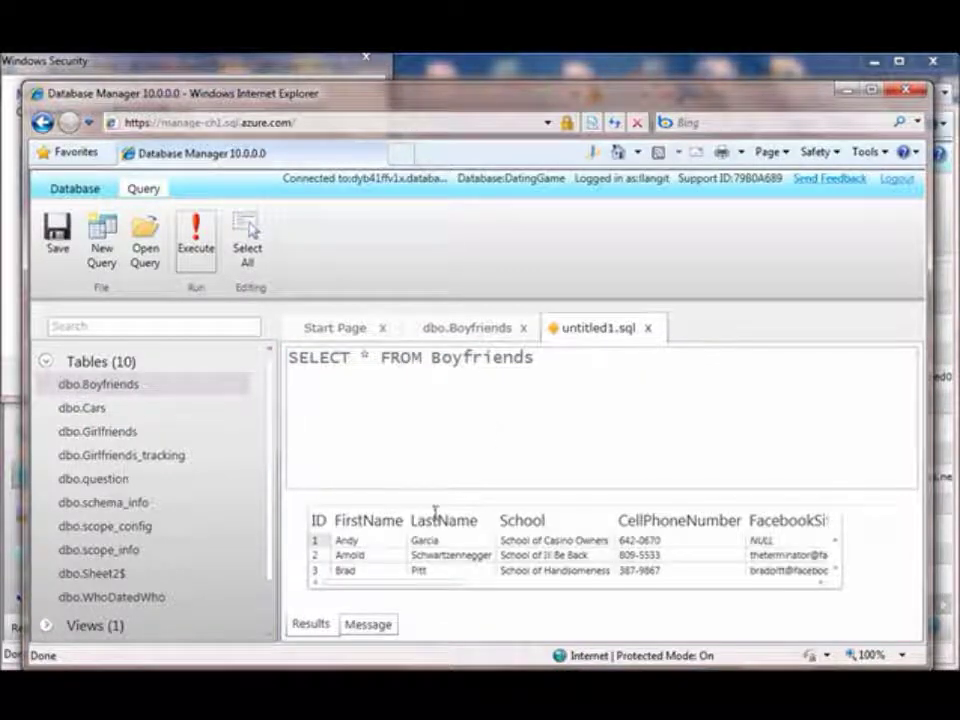
left_click(86, 195)
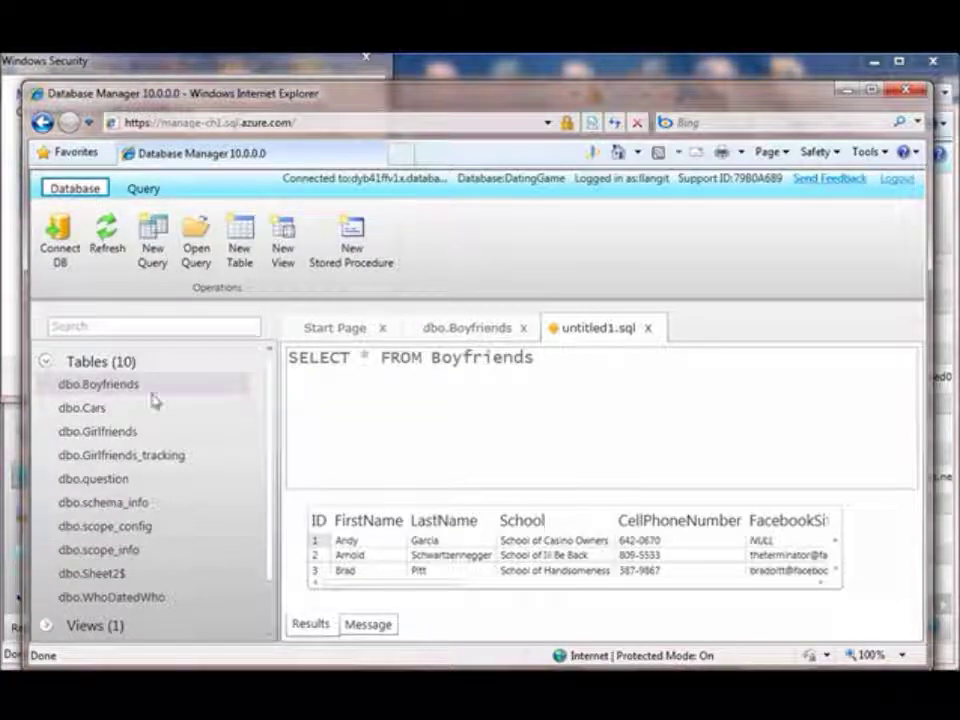
- Collapse Tables and close Database Manager, confirming you want to leave
left_click(45, 362)
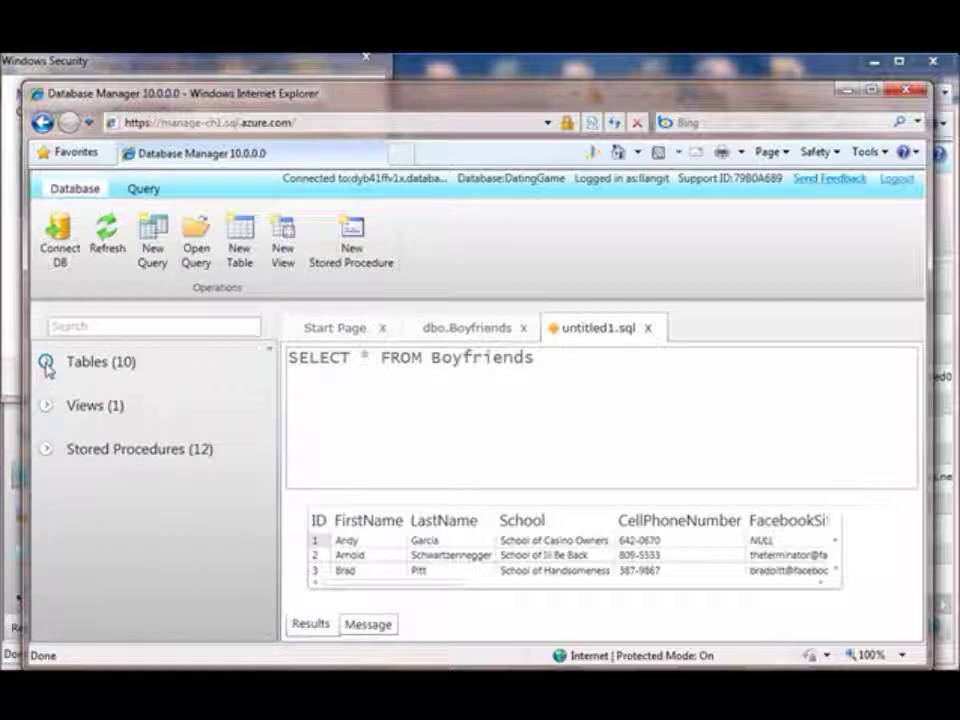
left_click(903, 93)
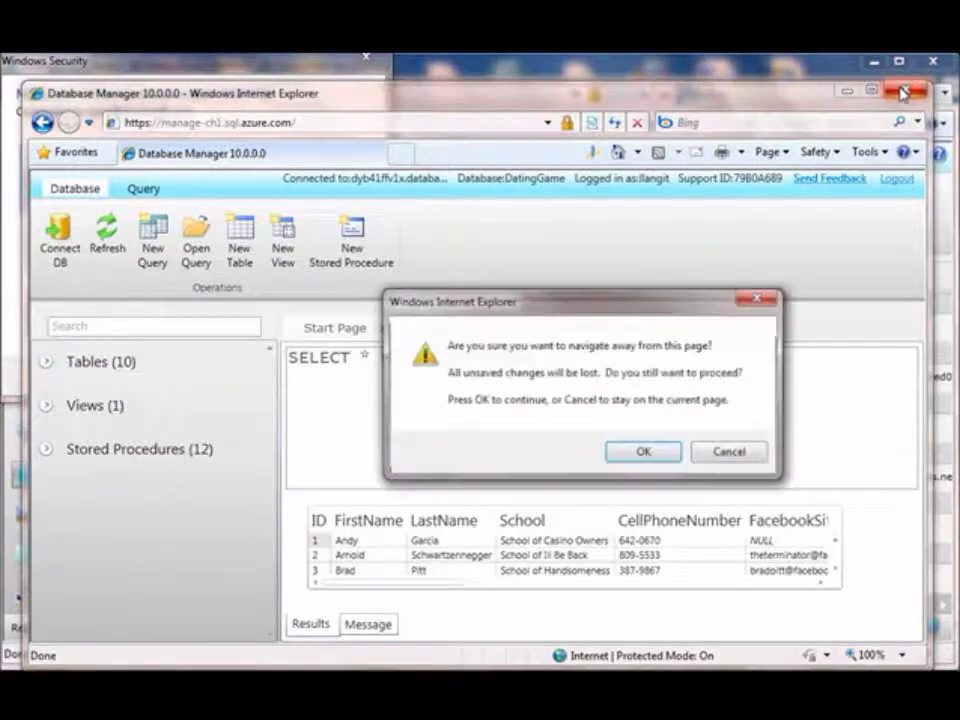
left_click(664, 454)
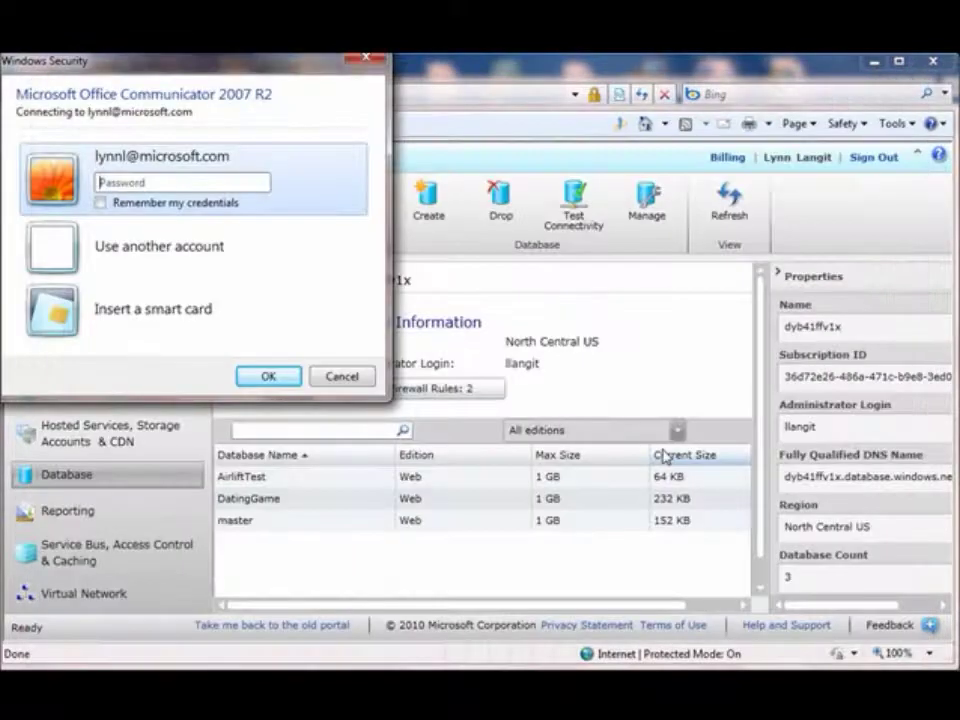
- Cancel the Windows Security prompt, open Reporting, and advance to the Mac OS / Chrome slide
left_click(352, 376)
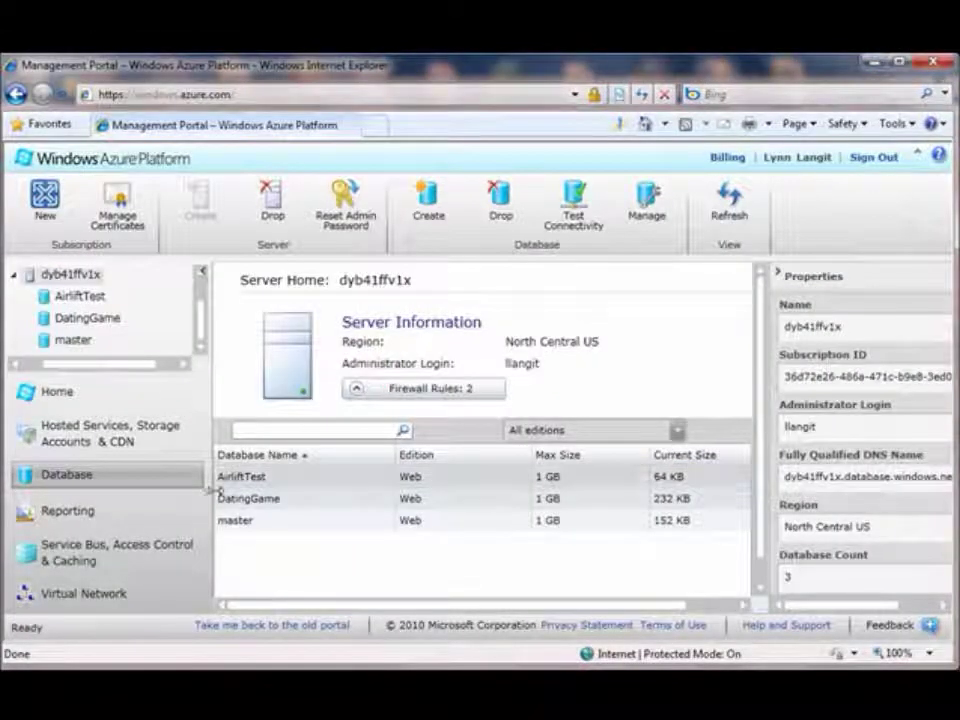
left_click(93, 511)
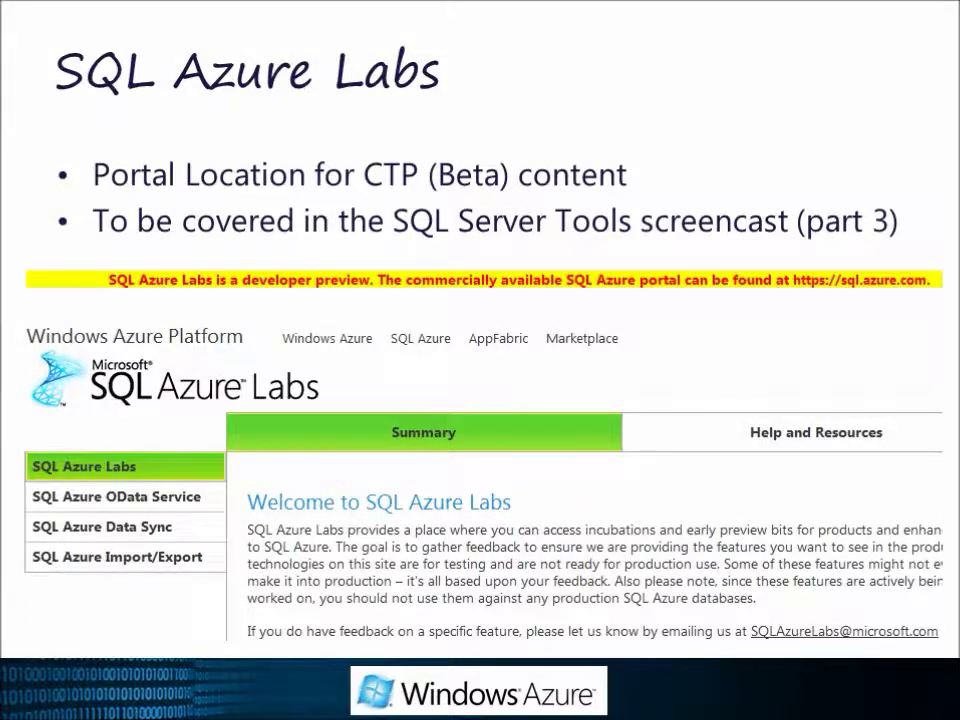
key("Right")
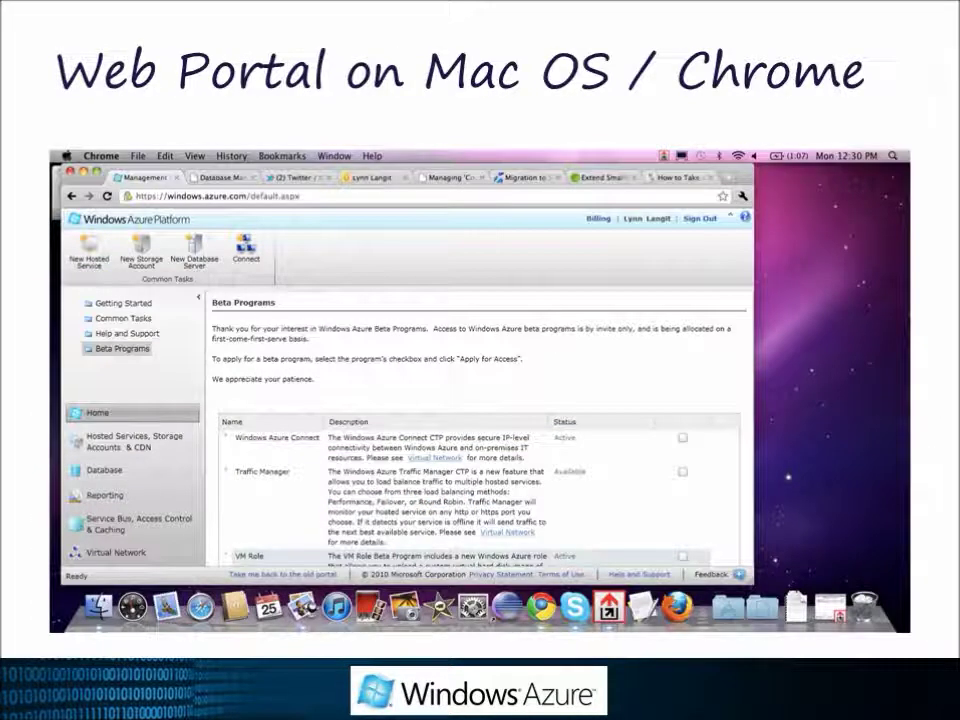